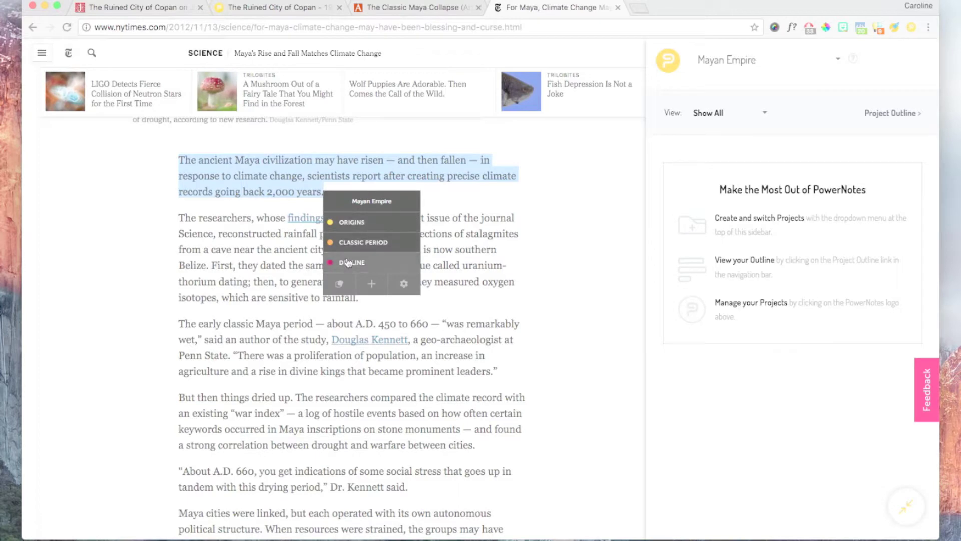
- File the selected NYT climate paragraph under Decline with the note 'climate change?'
left_click(348, 263)
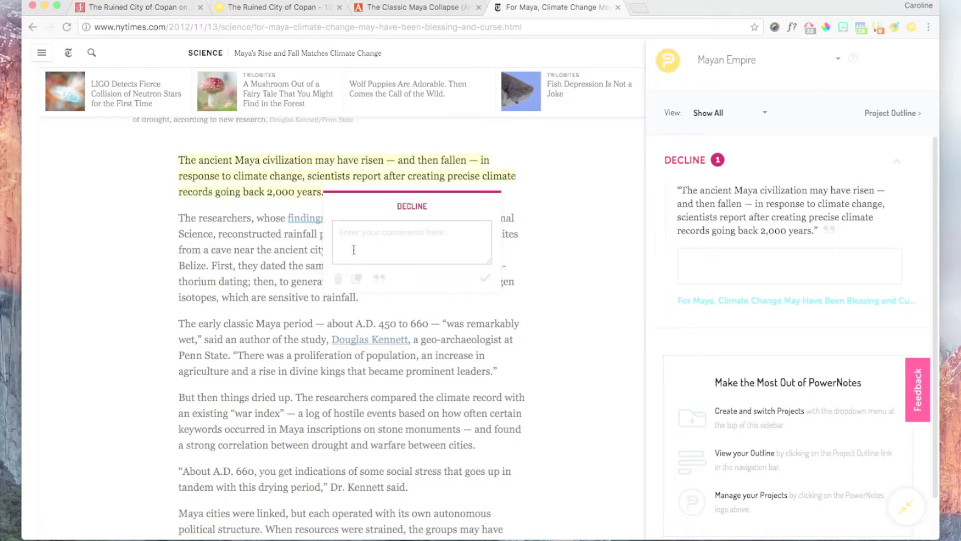
type("climate change?")
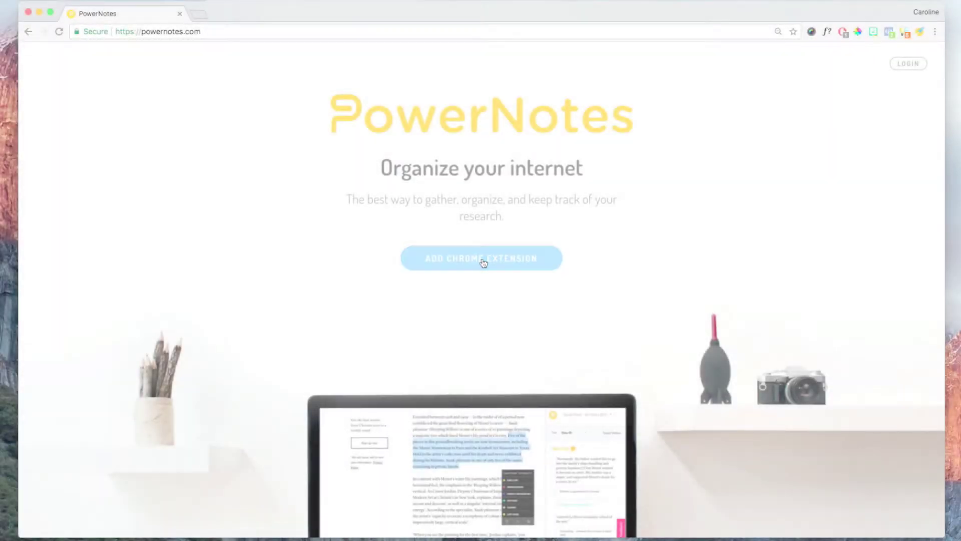
- Add the PowerNotes Chrome extension and sign up with a name, school e-mail and password, accepting the terms
left_click(483, 262)
left_click(576, 153)
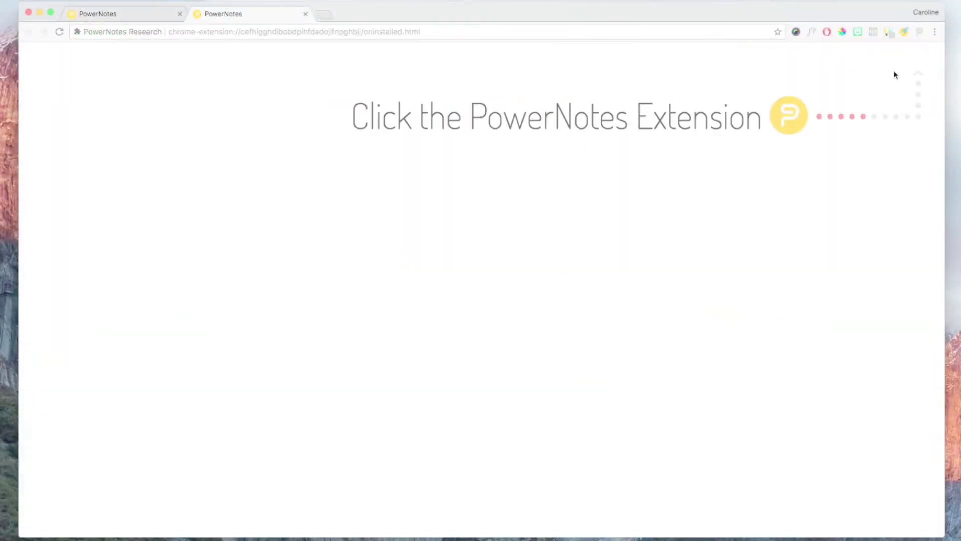
left_click(920, 31)
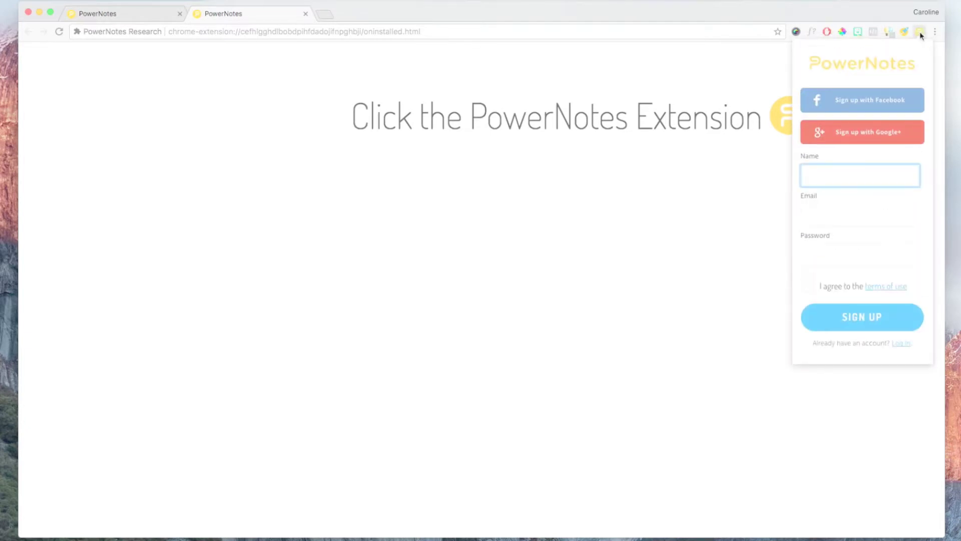
type("Caroline")
key("Tab")
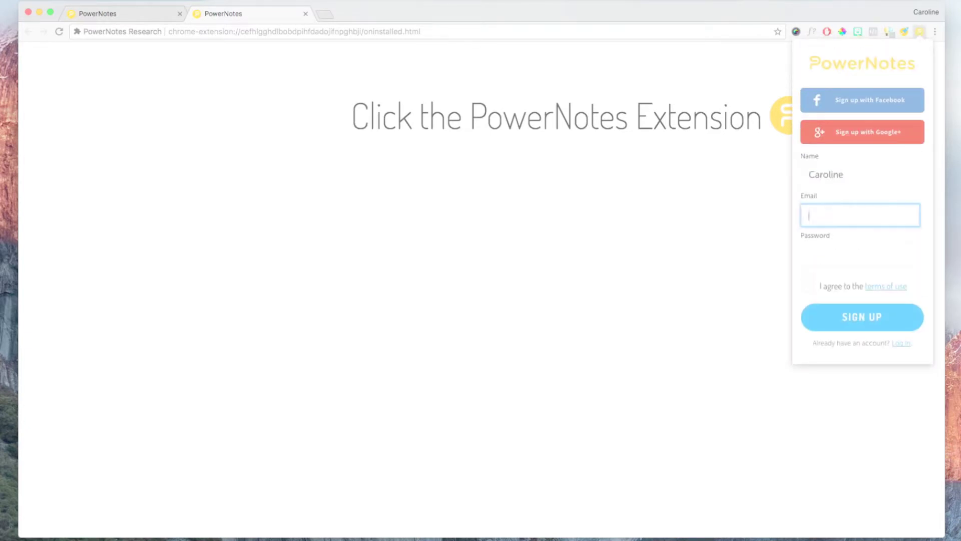
key("Tab")
type("*******")
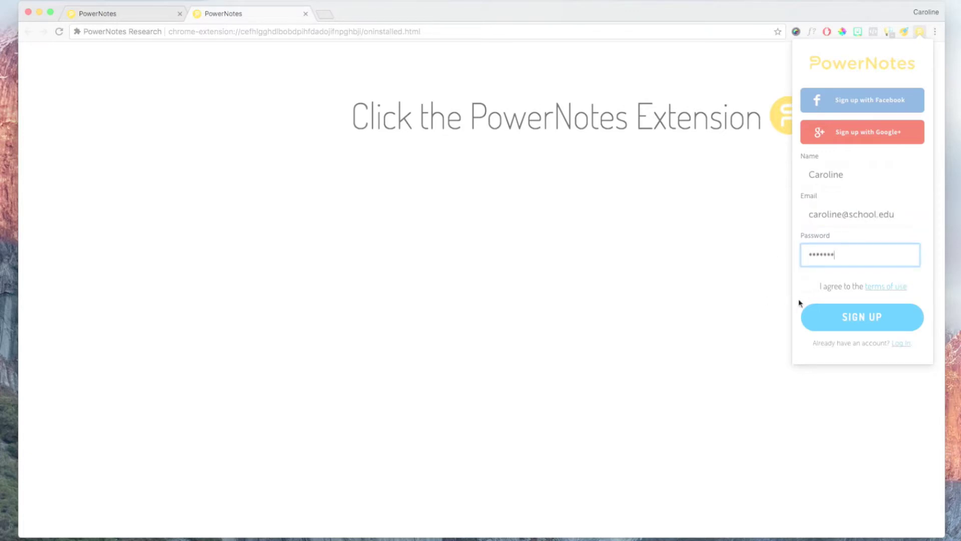
left_click(807, 293)
left_click(834, 321)
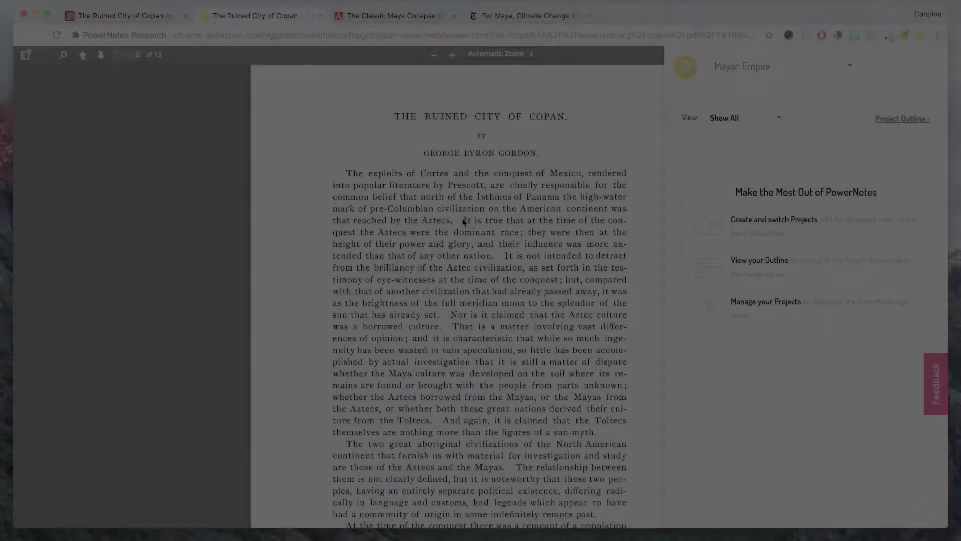
- File the Copan passage on Aztec dominance under Origins and the Classic Maya Collapse opening under Classic Period
left_click_drag(464, 221, 493, 254)
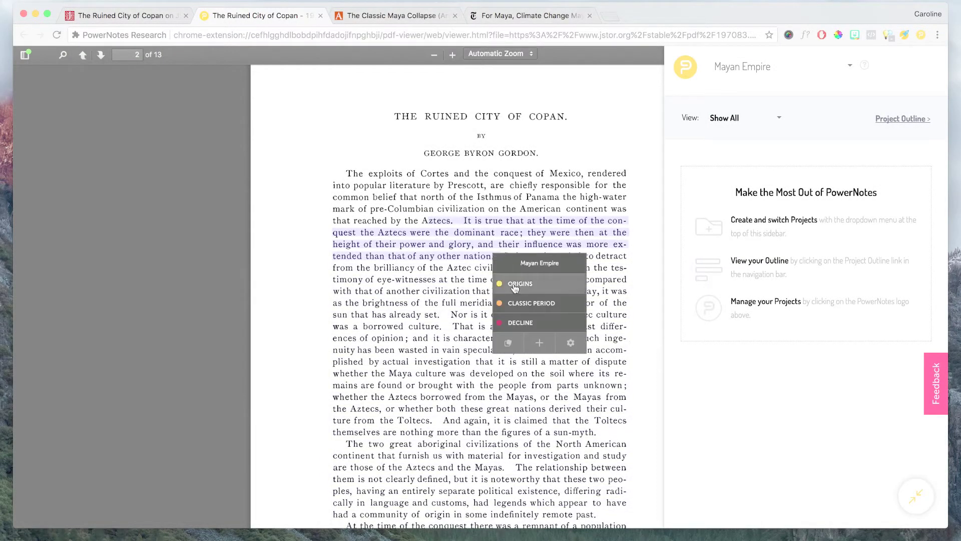
left_click(513, 284)
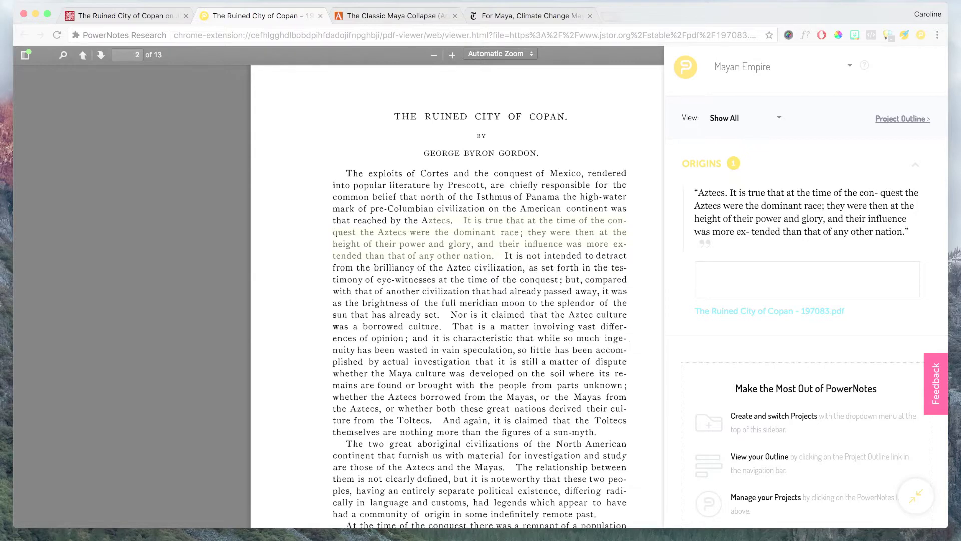
left_click(423, 19)
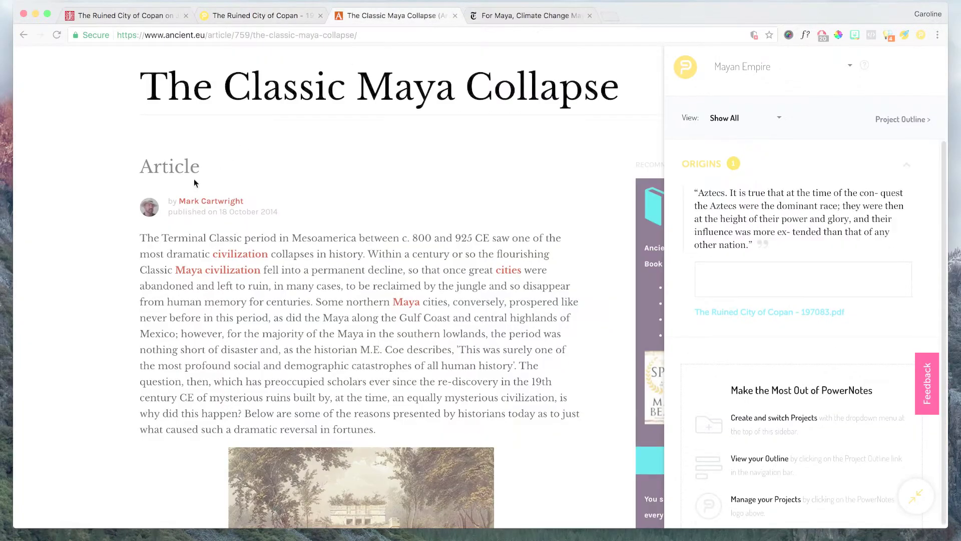
left_click_drag(139, 235, 323, 298)
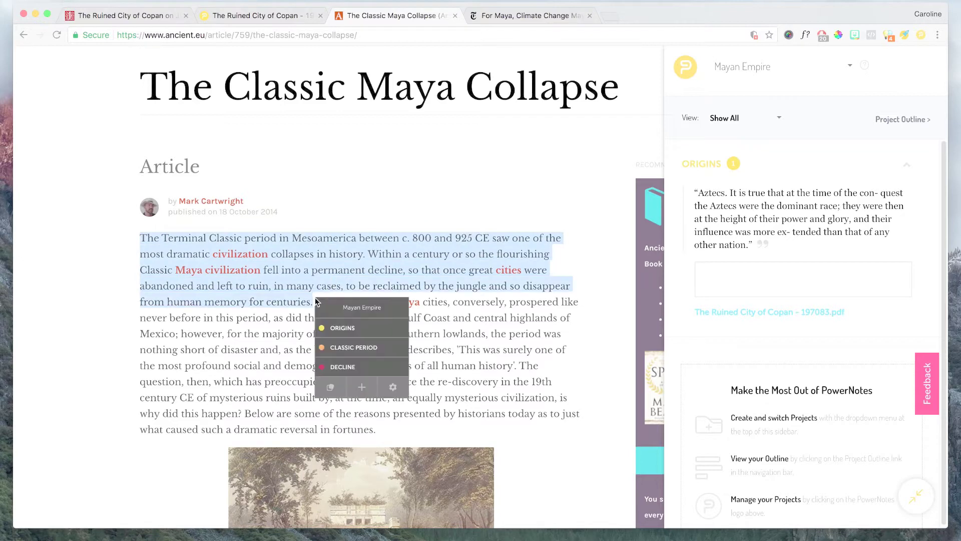
left_click(353, 346)
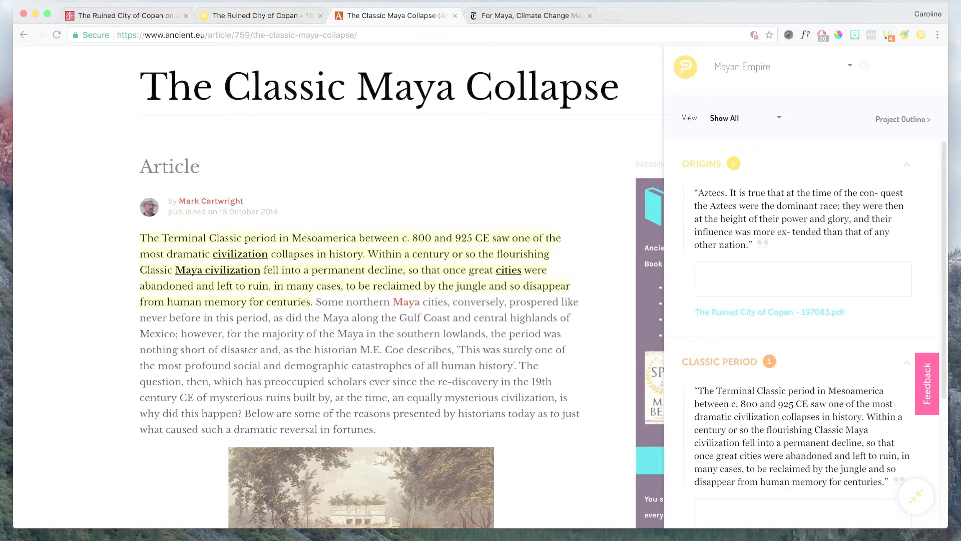
- In the NYT article, file the early classic Maya period paragraph under Decline
left_click(502, 18)
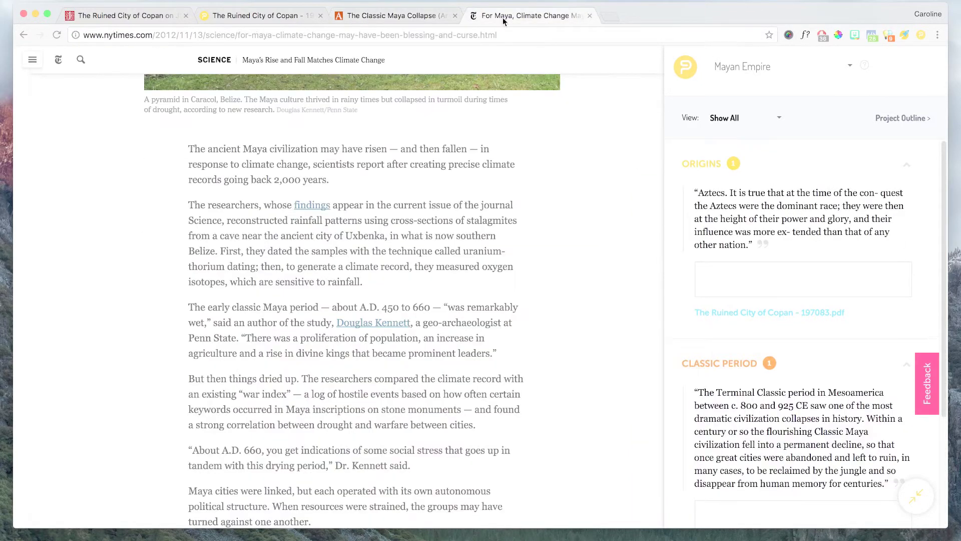
scroll(268, 233, "down", 5)
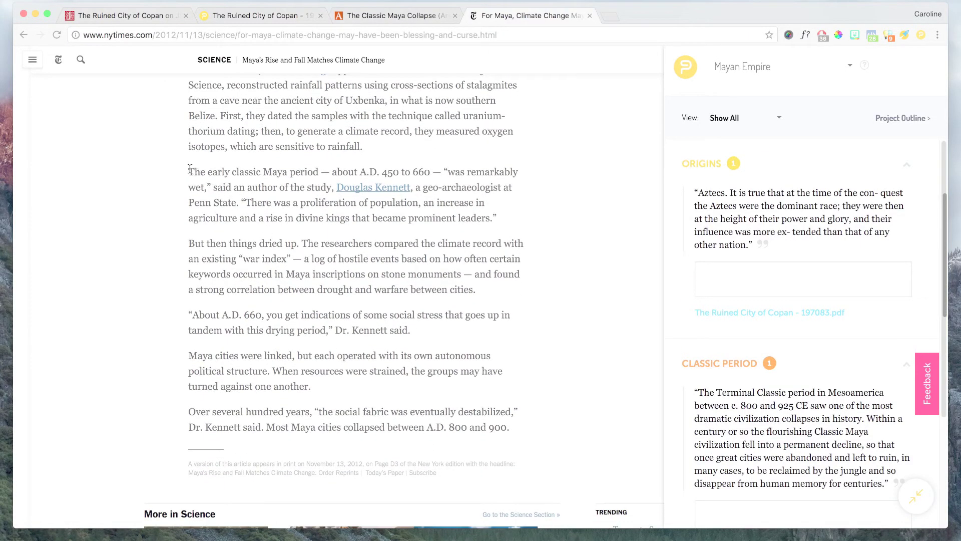
left_click_drag(189, 169, 498, 219)
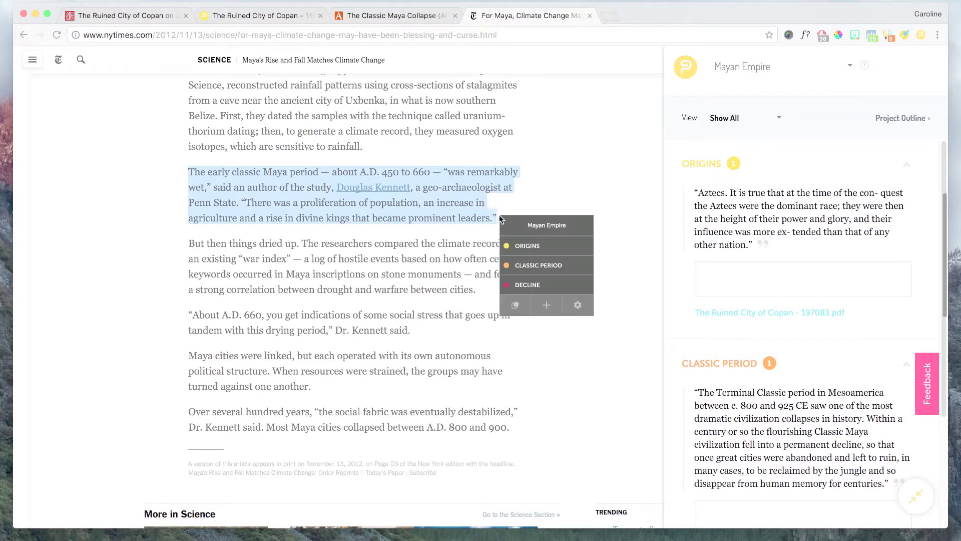
left_click(541, 287)
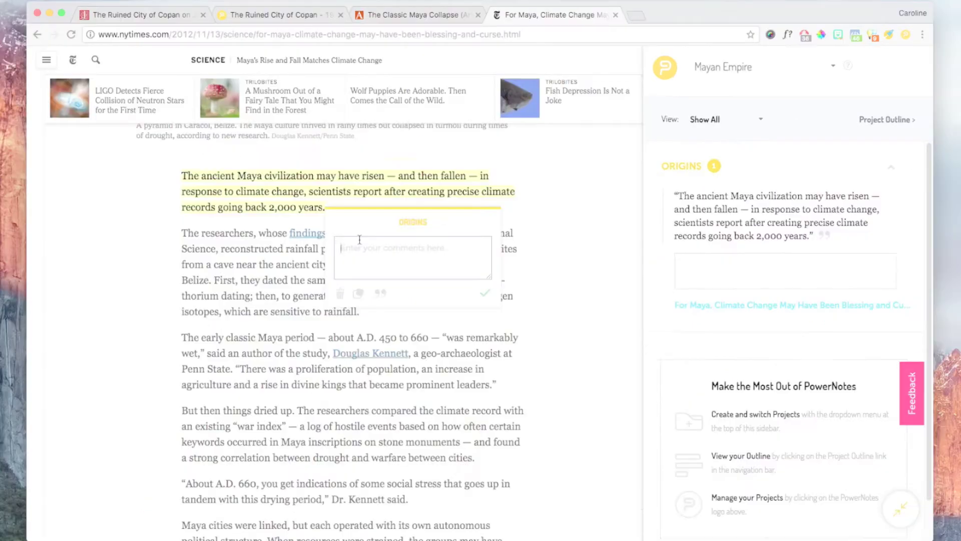
- Add the note 'What specific climate gave to the rise of the Maya' to the Origins quote
type("What specific climate gave to the")
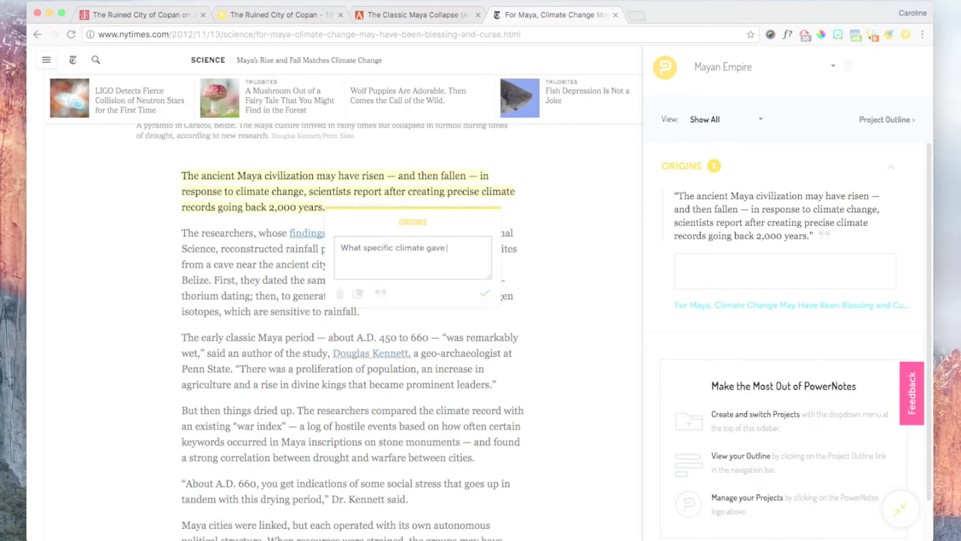
type(" rise of the mayan?")
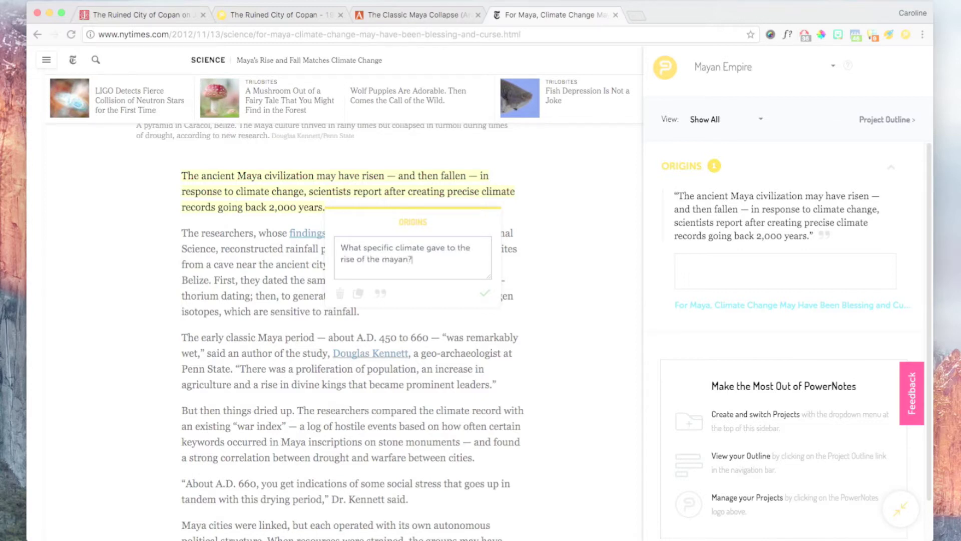
key("Return")
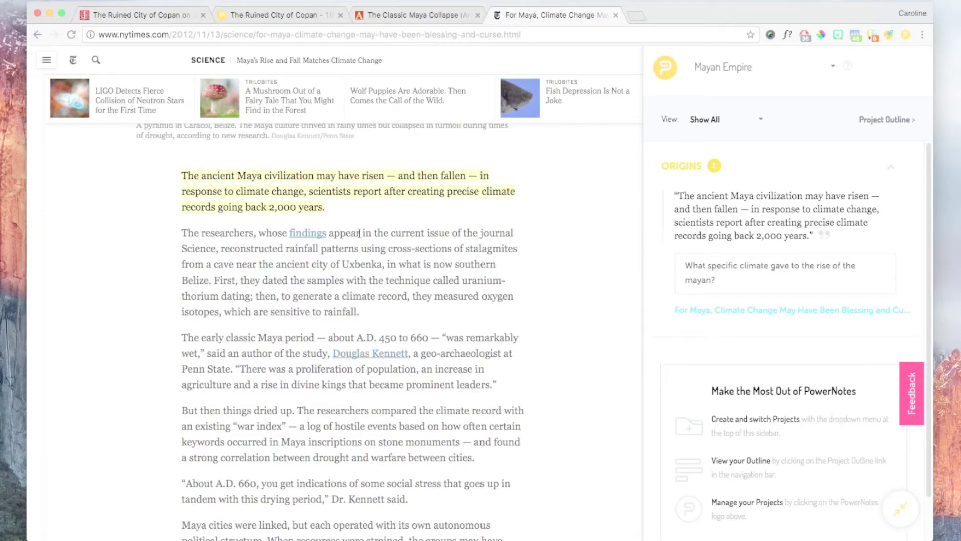
scroll(359, 232, "down", 4)
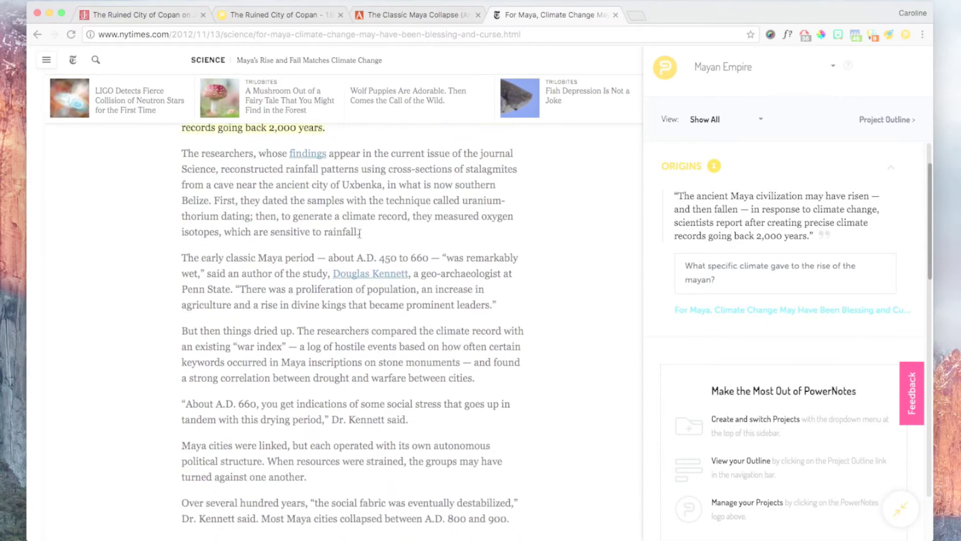
scroll(359, 232, "down", 1)
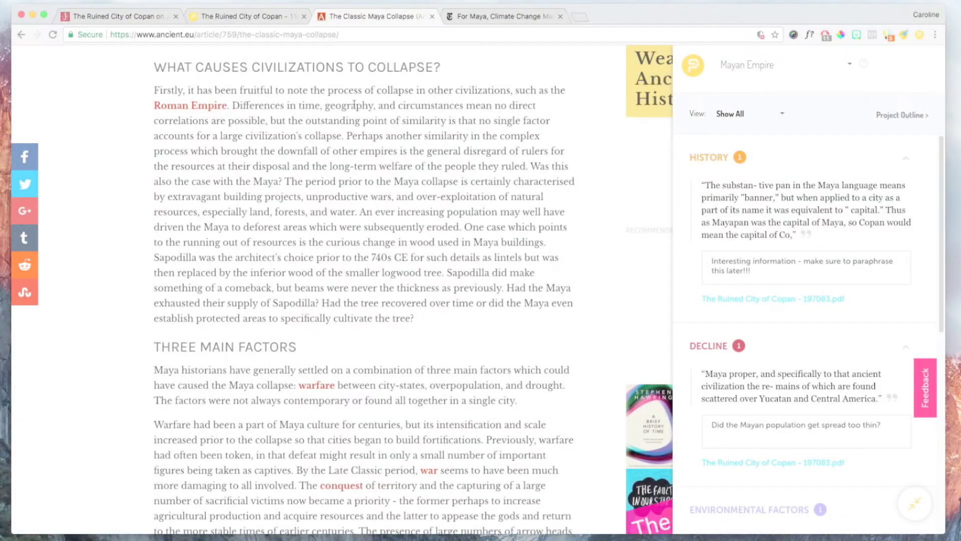
- File the population and deforestation sentence under Decline with the note 'destruction of resources'
left_click_drag(359, 212, 465, 234)
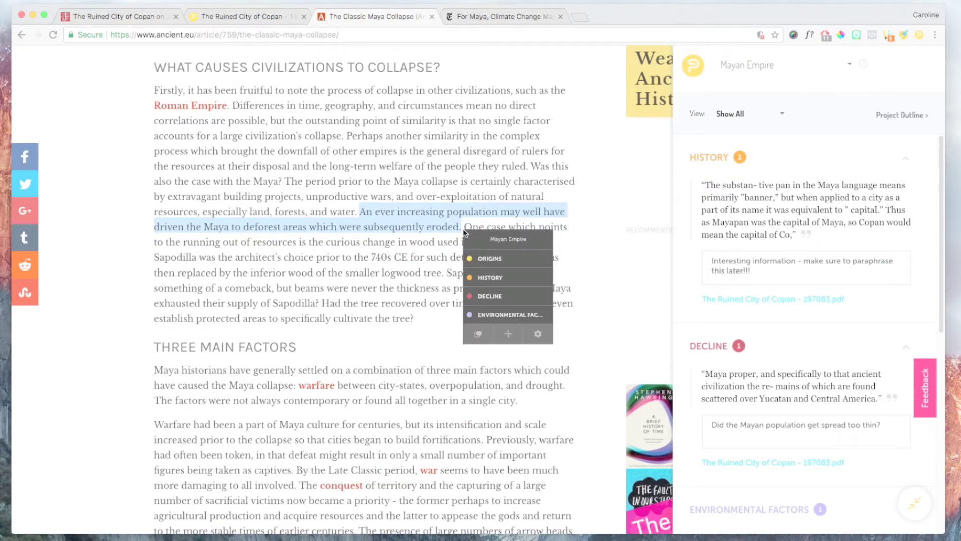
left_click(489, 295)
type("destruction of resource")
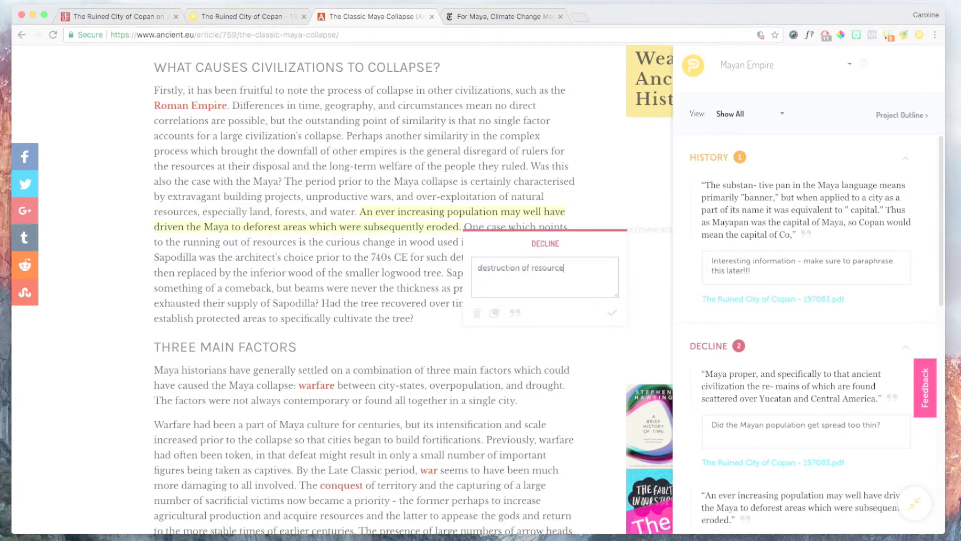
type("s")
- Save the article's citation to Sources with an October 18 publish date and the author's name
left_click(611, 312)
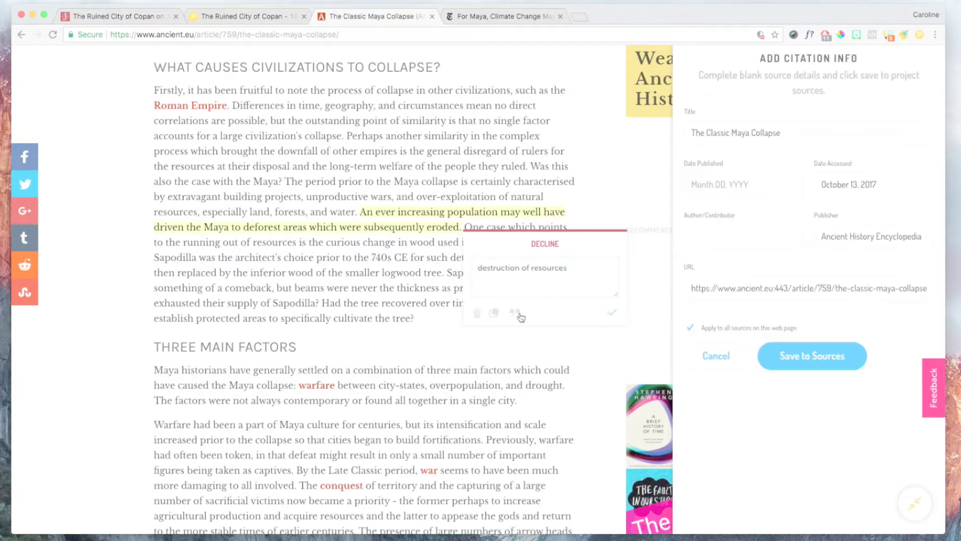
left_click(726, 184)
type("0cto")
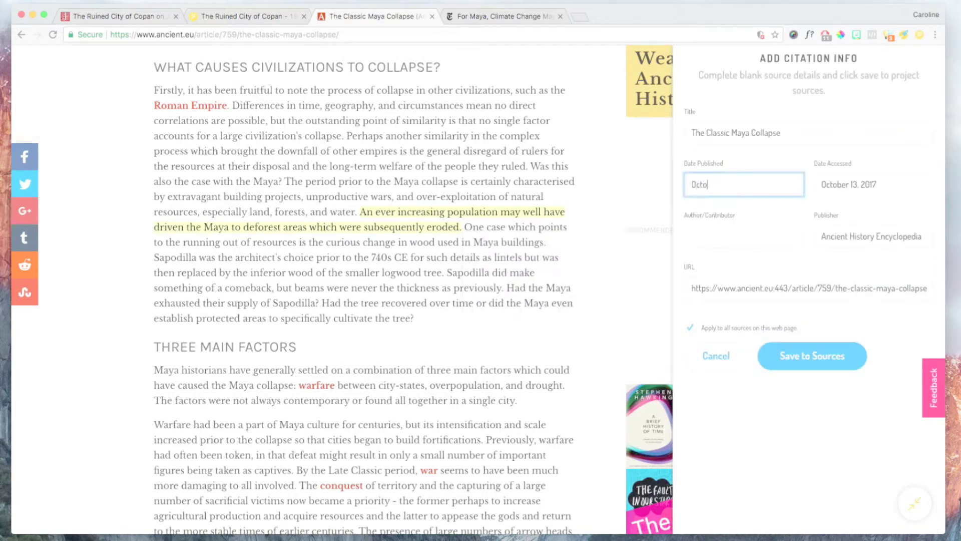
type("ber 18, 2014")
left_click(718, 229)
type("Mark")
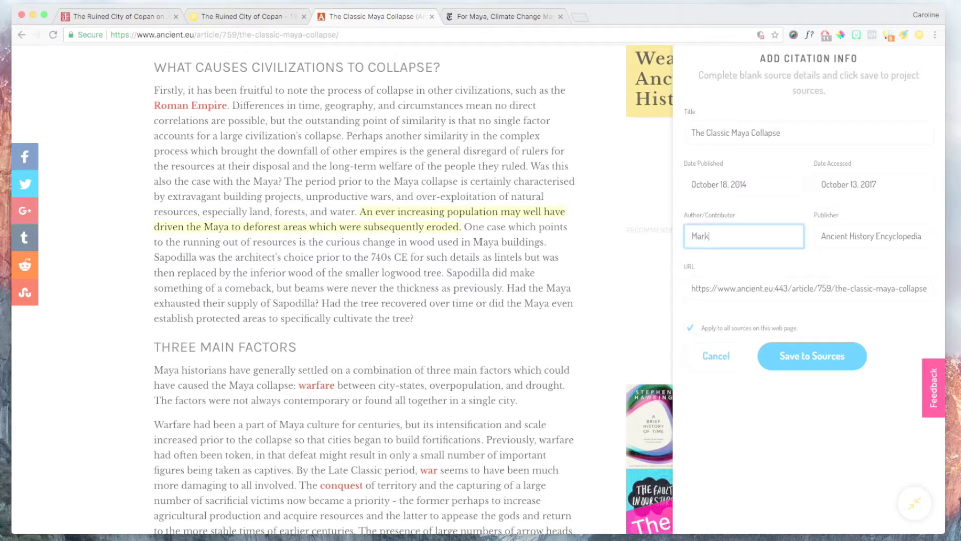
type(" Cartwright")
left_click(772, 349)
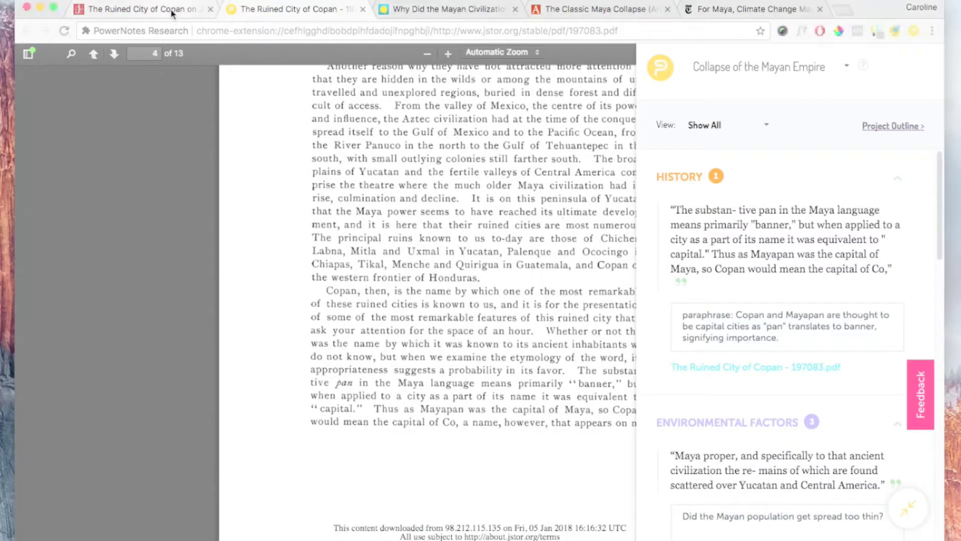
- Open the Copan JSTOR article's citation form and paste in its DOI 10.2307/197083
left_click(172, 11)
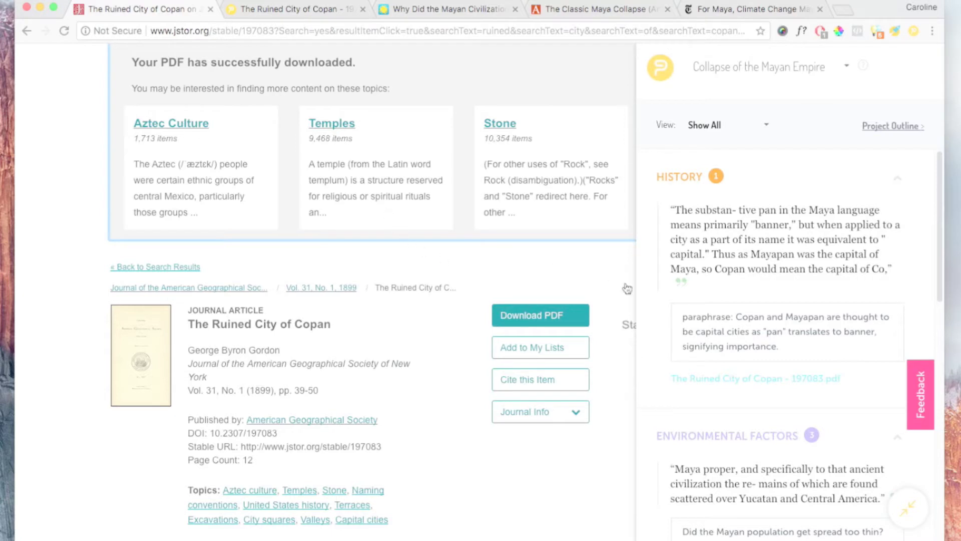
left_click(683, 282)
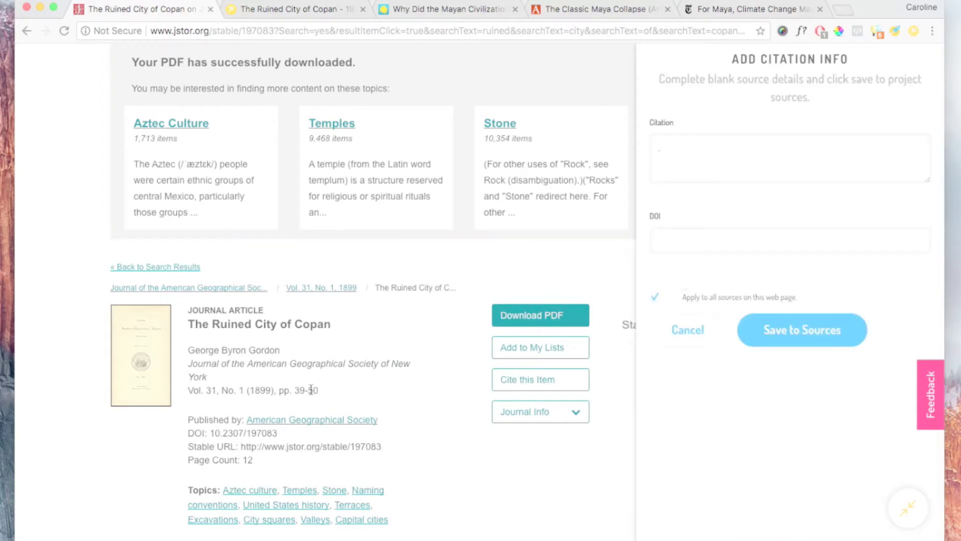
scroll(311, 390, "down", 1)
left_click_drag(281, 404, 213, 403)
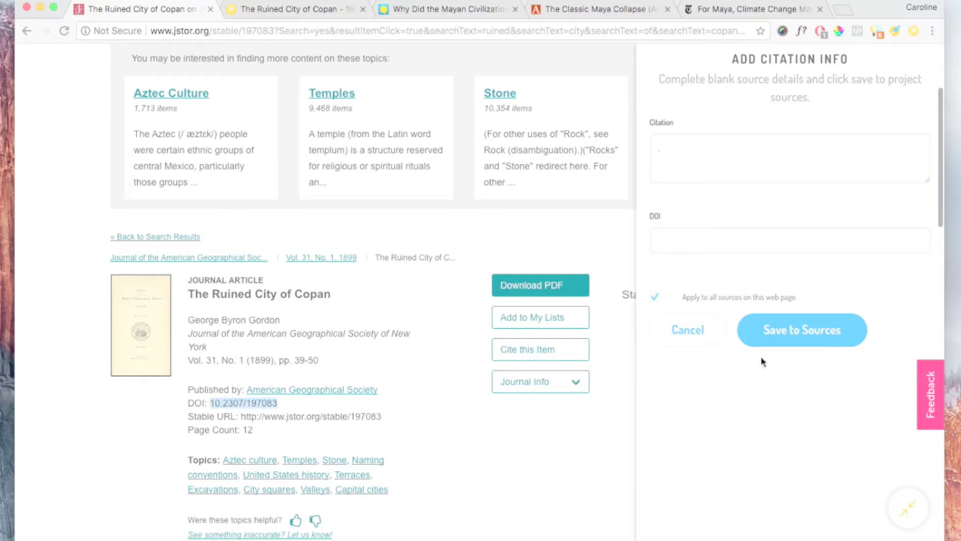
left_click(693, 243)
type("10.2307/197083")
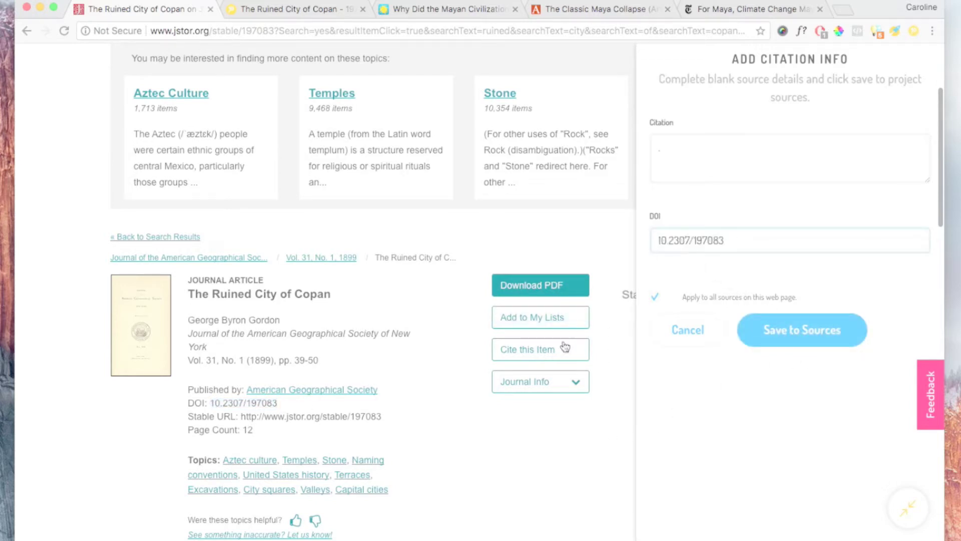
- Copy JSTOR's MLA citation into the Citation field and save it to project Sources
left_click(558, 352)
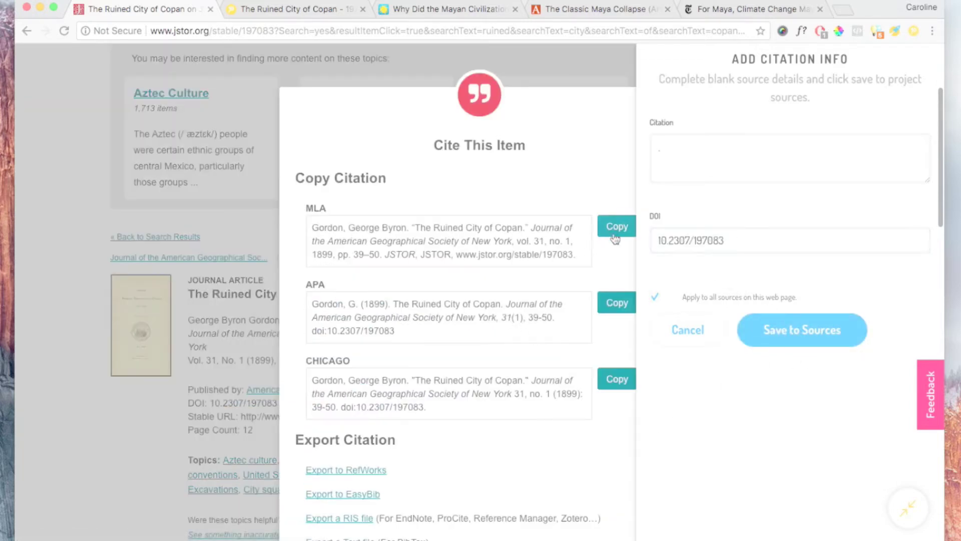
left_click(617, 226)
left_click(667, 146)
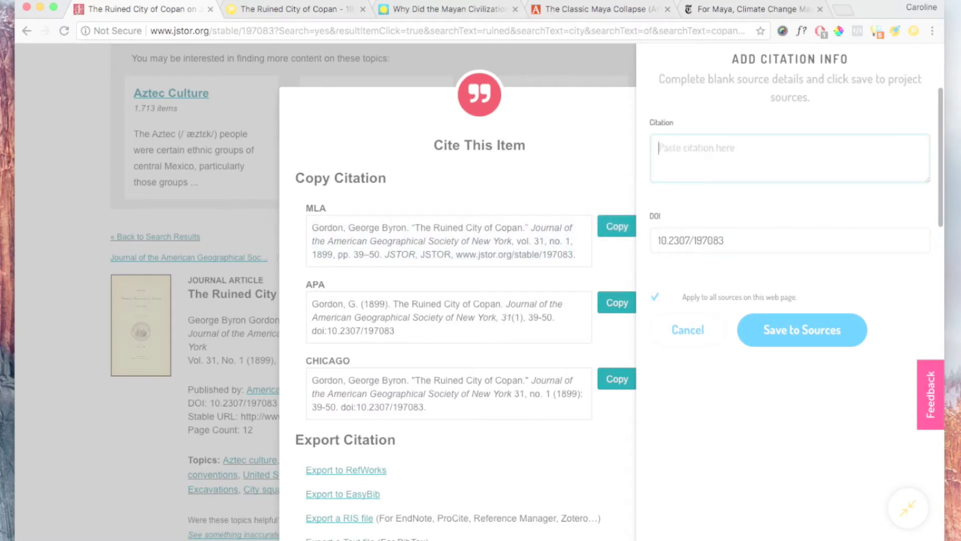
key("super+v")
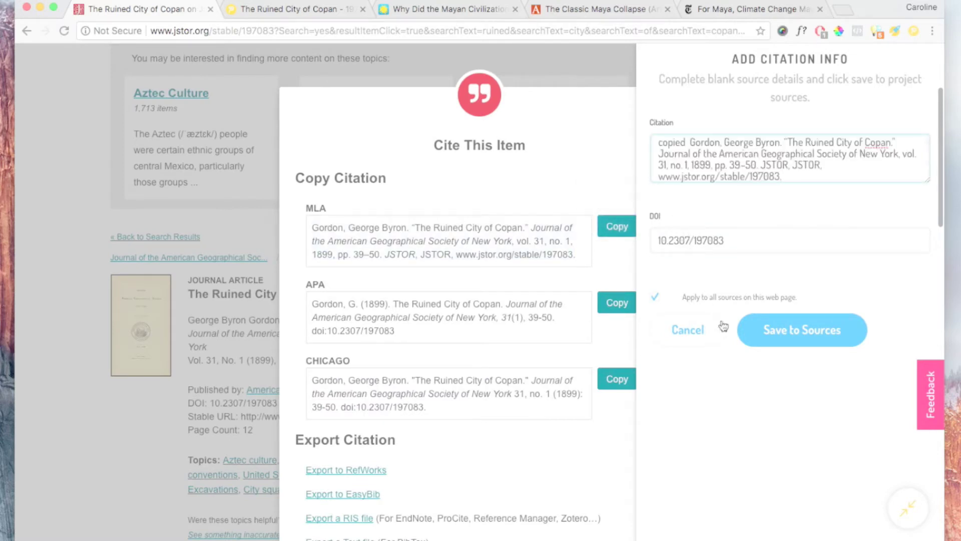
left_click(774, 333)
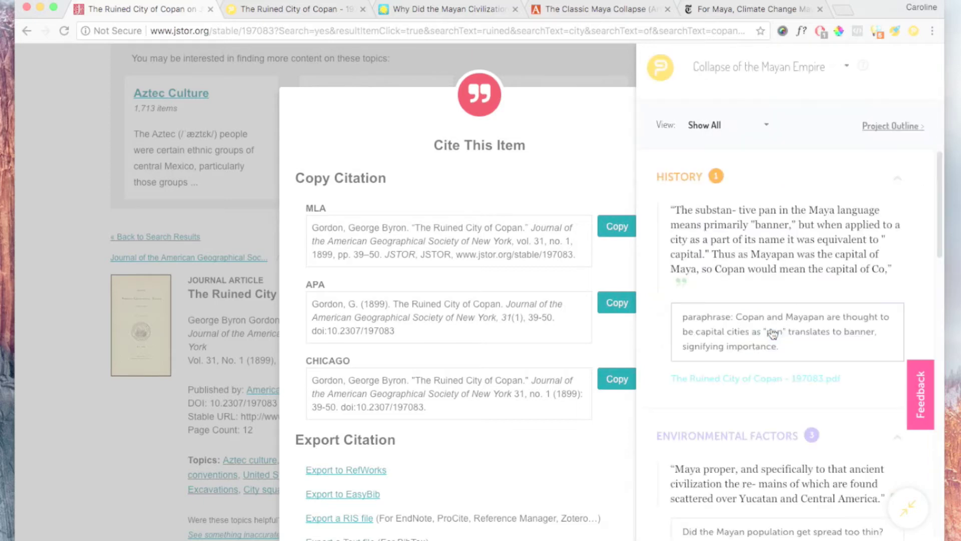
left_click(234, 242)
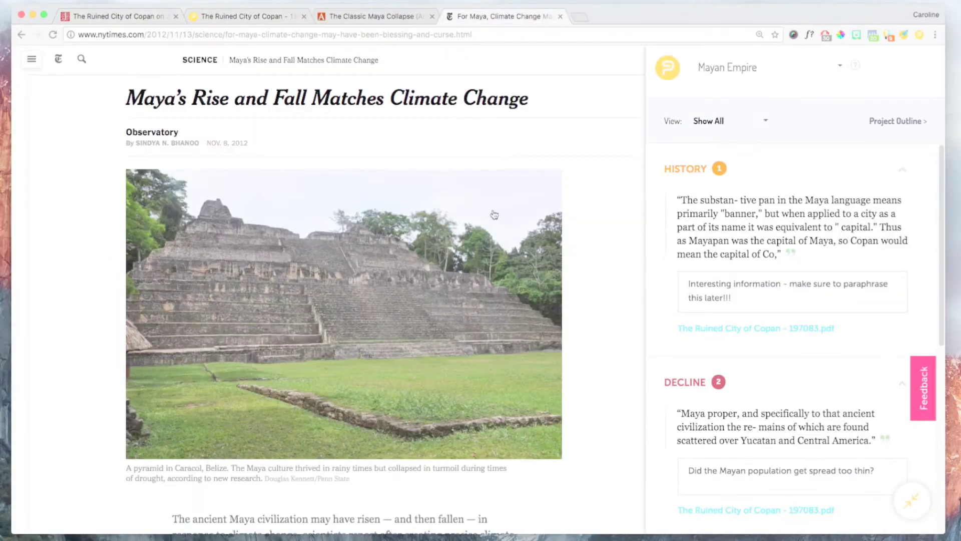
- Select the 'remarkably wet' quote and open the Smithsonian article's Add Citation Info form
scroll(475, 309, "down", 3)
scroll(474, 308, "down", 5)
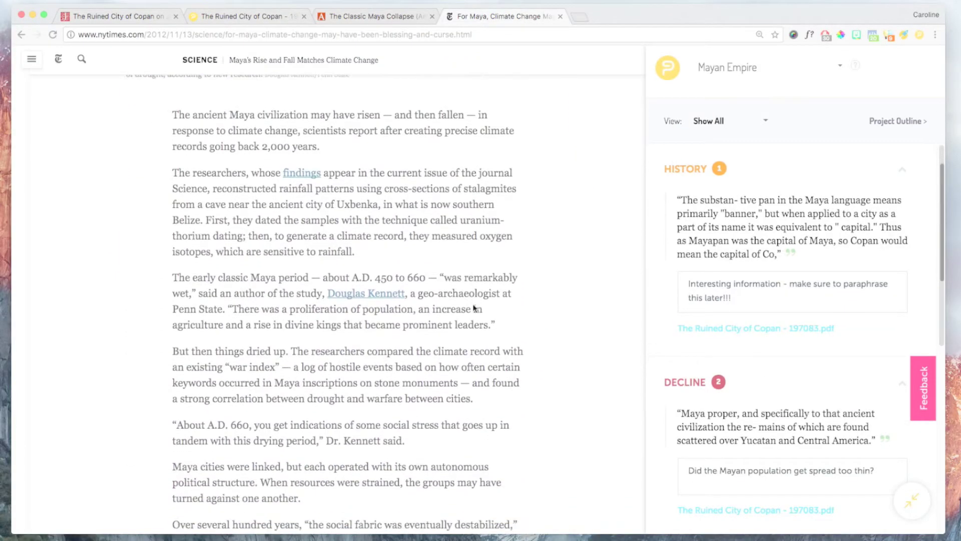
left_click_drag(446, 276, 187, 293)
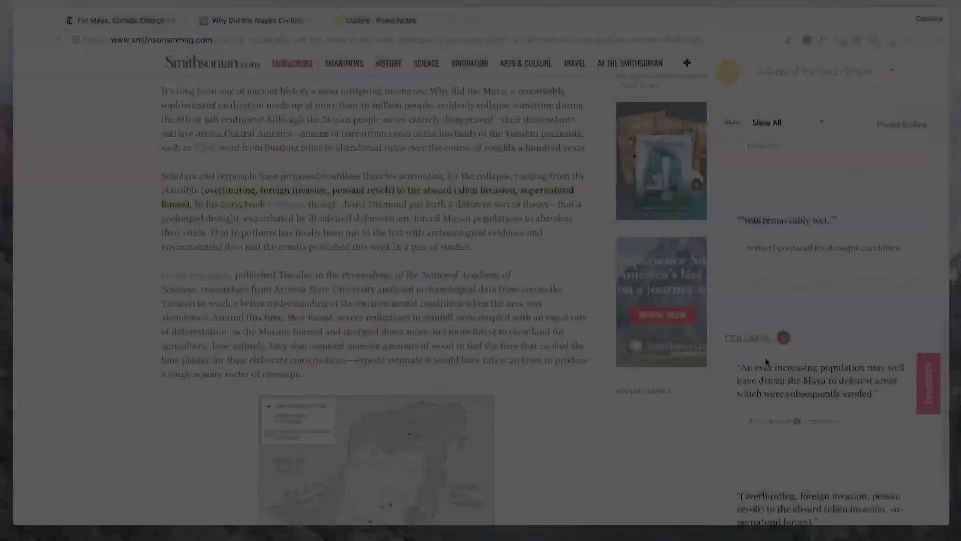
scroll(766, 360, "down", 3)
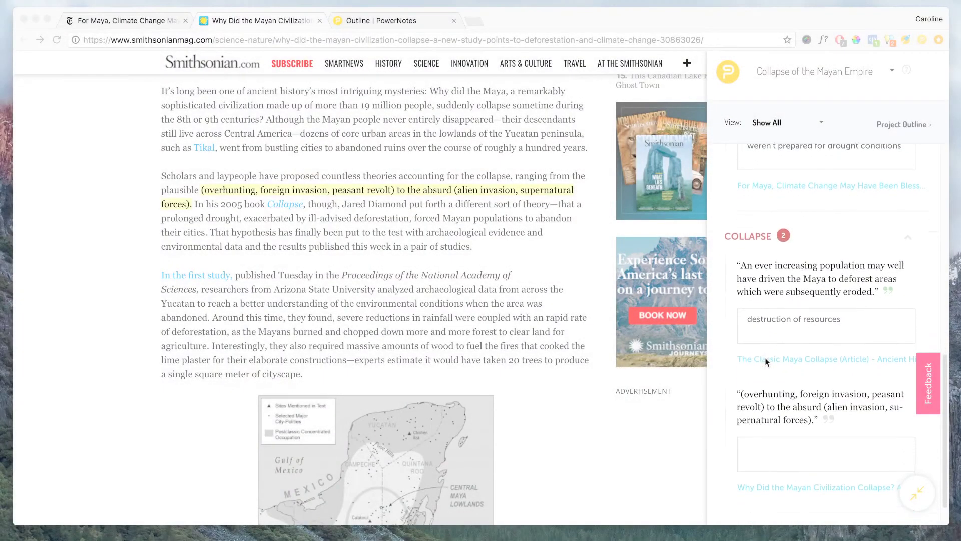
left_click(828, 416)
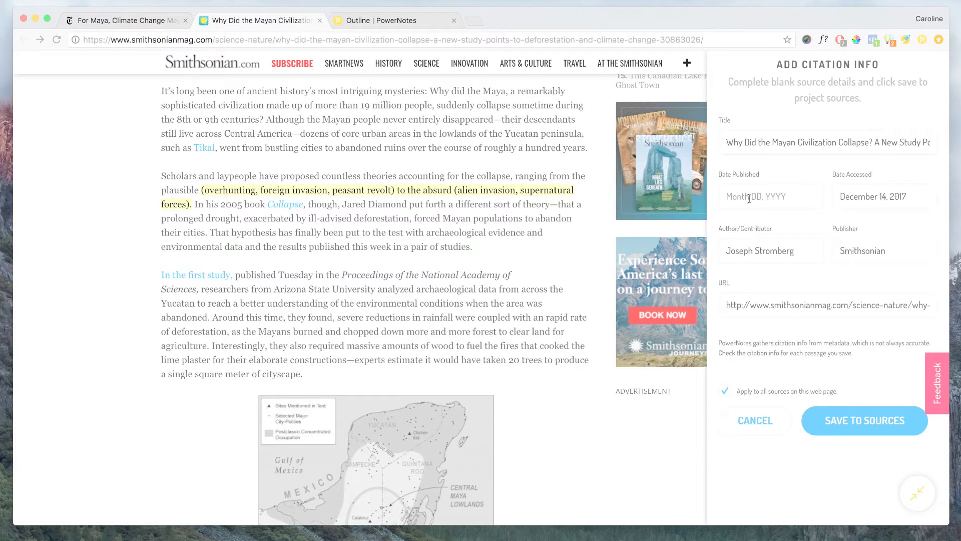
- Enter June 14, 2016 as the Smithsonian article's publish date and save the citation to Sources
left_click(749, 198)
type("June 14,")
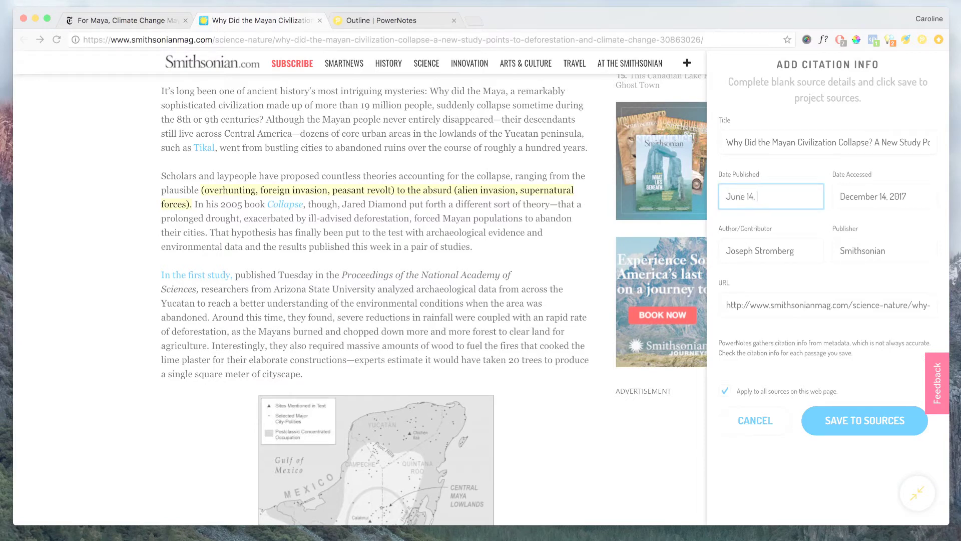
type(" 2016")
scroll(771, 350, "down", 1)
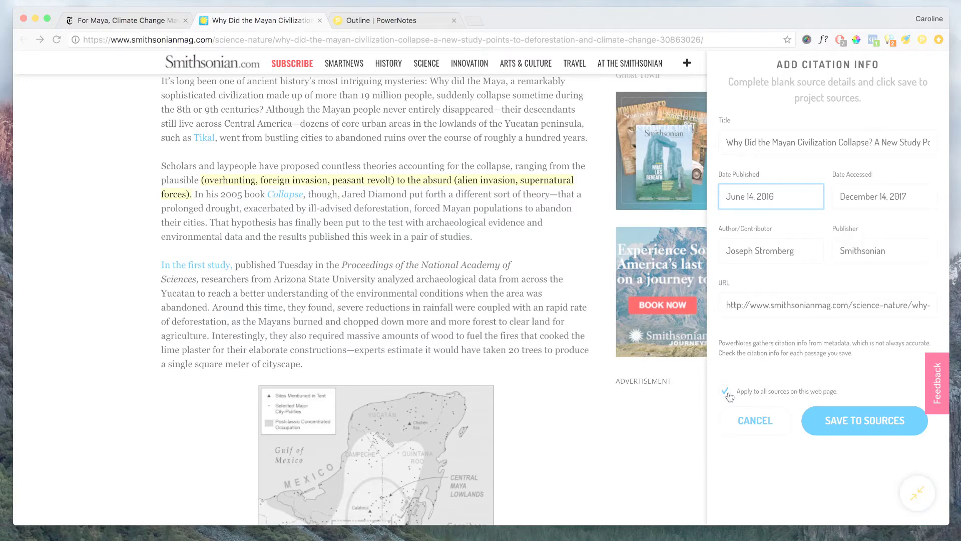
left_click(846, 424)
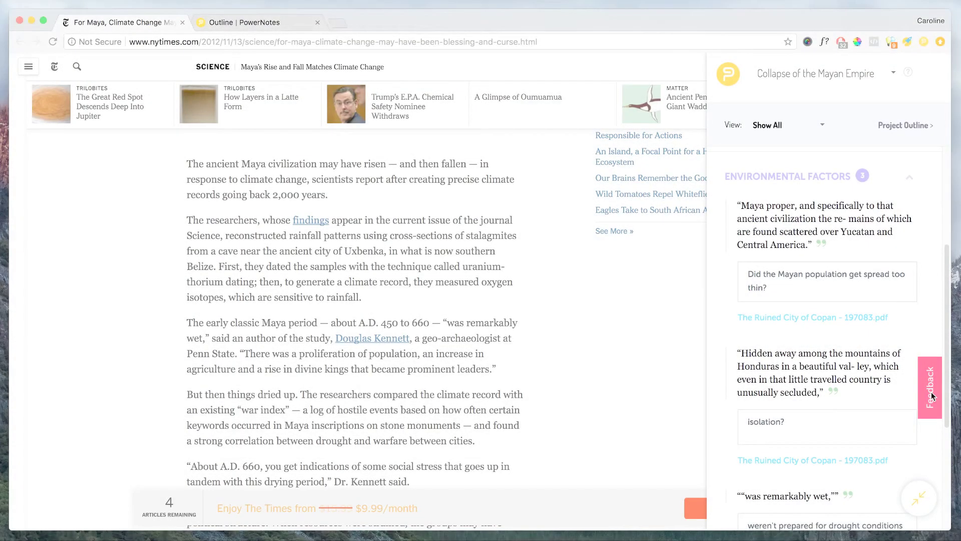
- Submit feedback reading 'I'm not able to make highlights' about the NYT article page
left_click(930, 396)
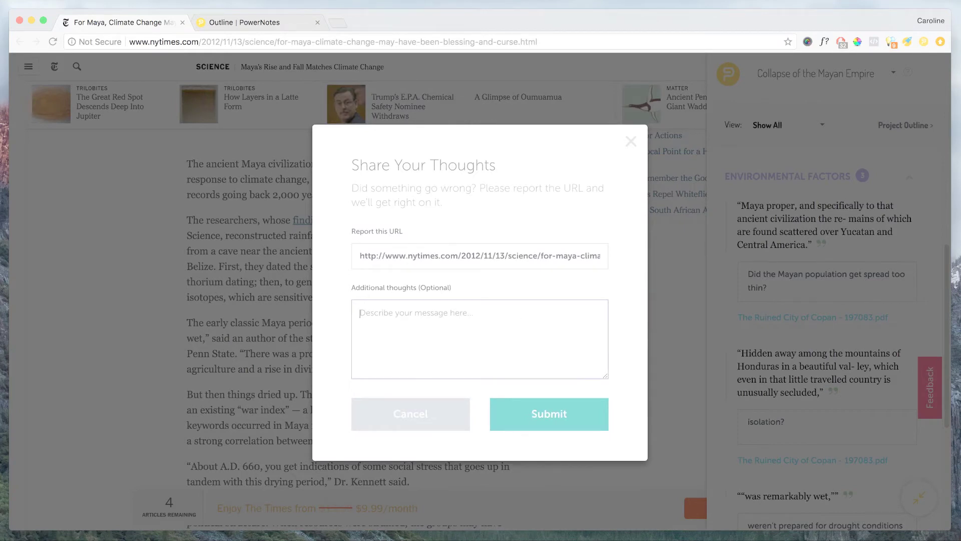
type("I'm not able to make highlights")
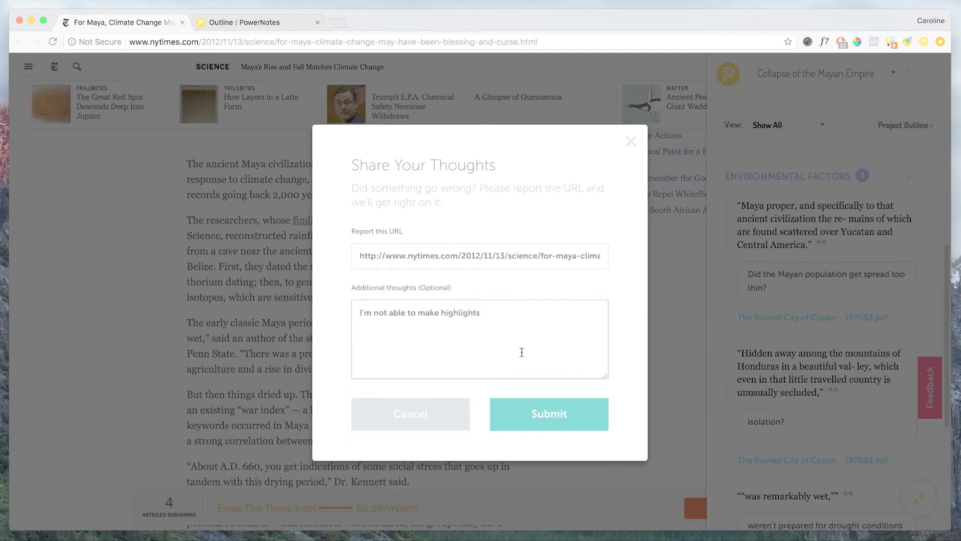
left_click(540, 414)
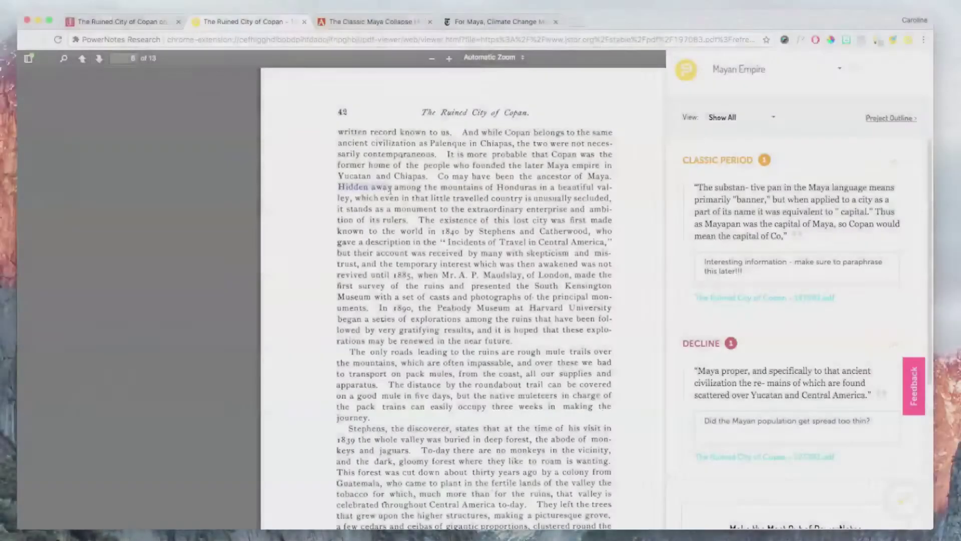
- Create an Environmental Factors topic and file the Honduras mountains passage under it
left_click_drag(390, 190, 607, 193)
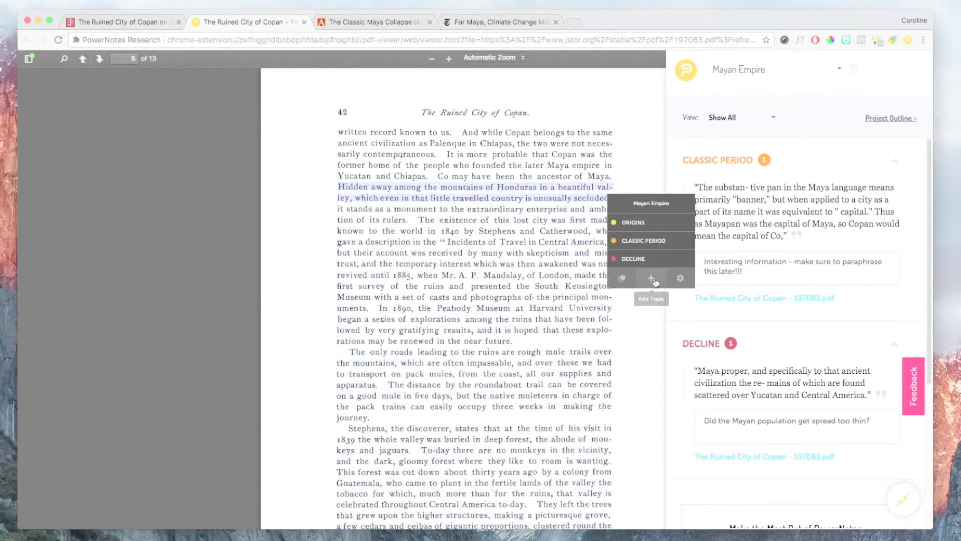
left_click(651, 296)
type("ENV")
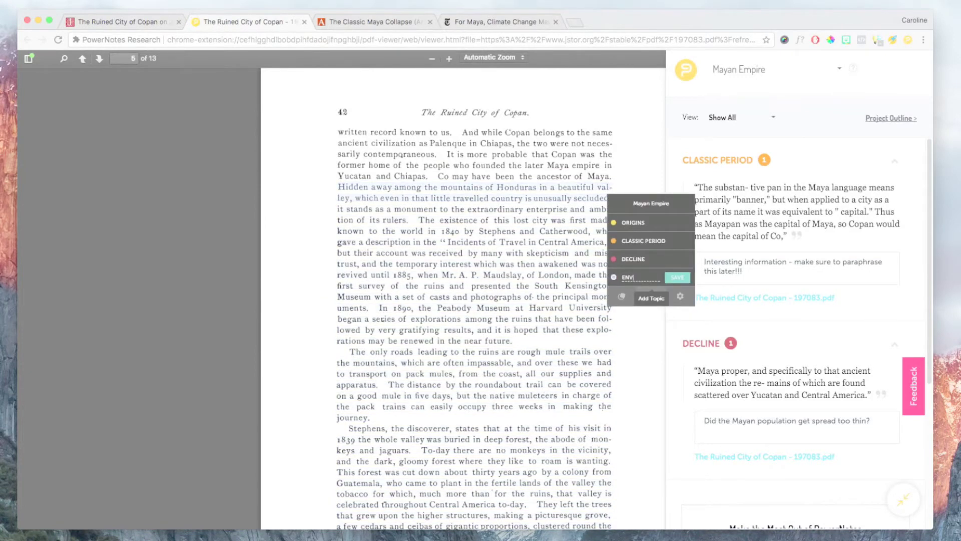
type("IRONMENTAL FACTOR")
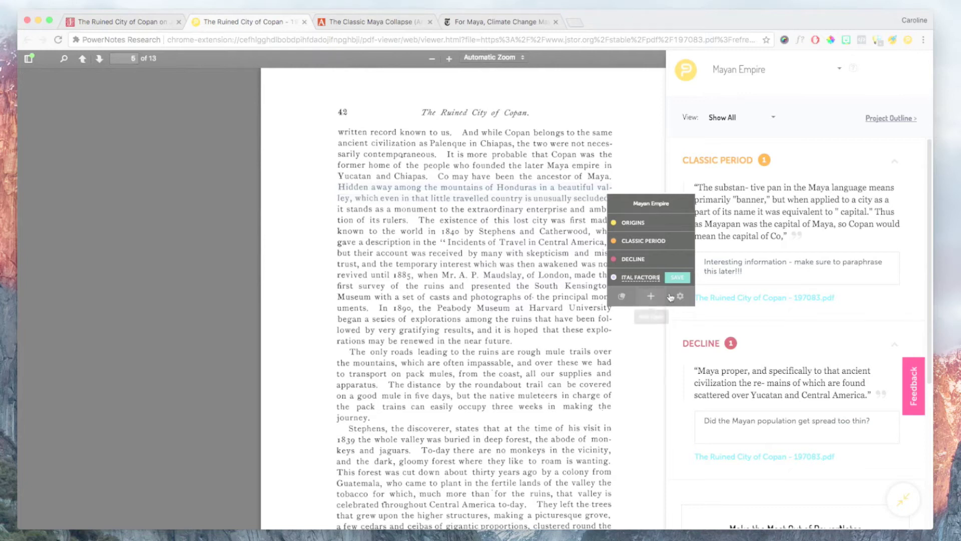
left_click(677, 277)
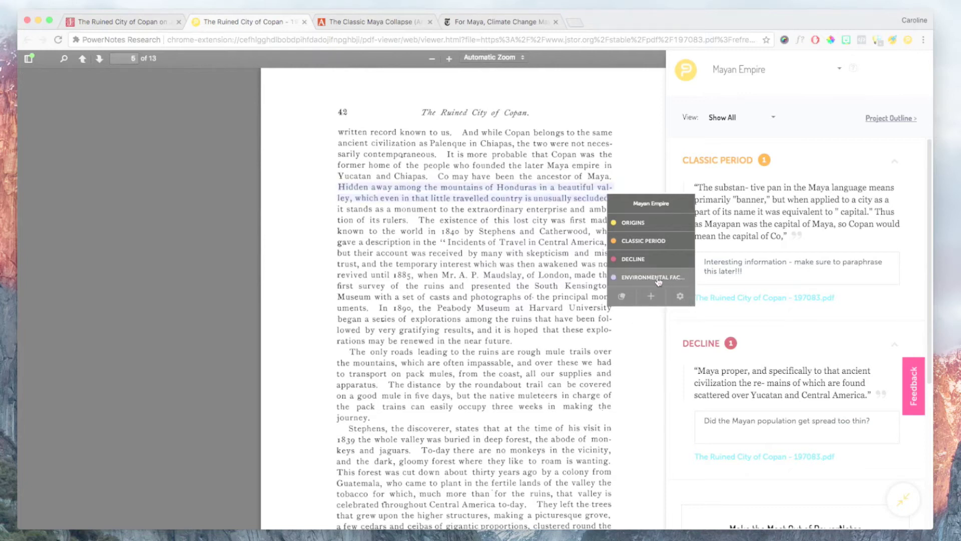
left_click(657, 279)
- Add the comment 'isolation?' to the Honduras mountains passage
left_click(622, 231)
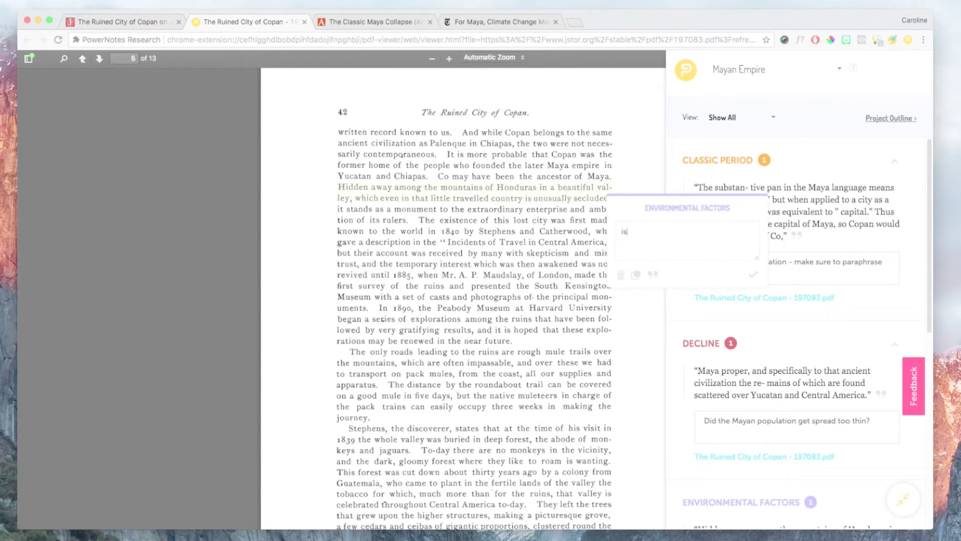
type("isolation?")
left_click(753, 275)
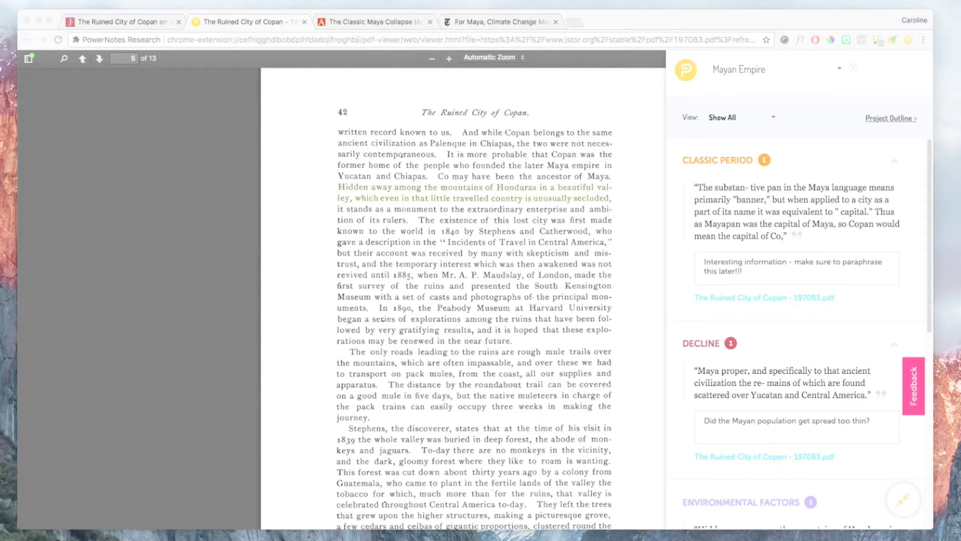
- Rename the CLASSIC PERIOD sidebar topic to HISTORY and scroll through its notes
left_click(807, 155)
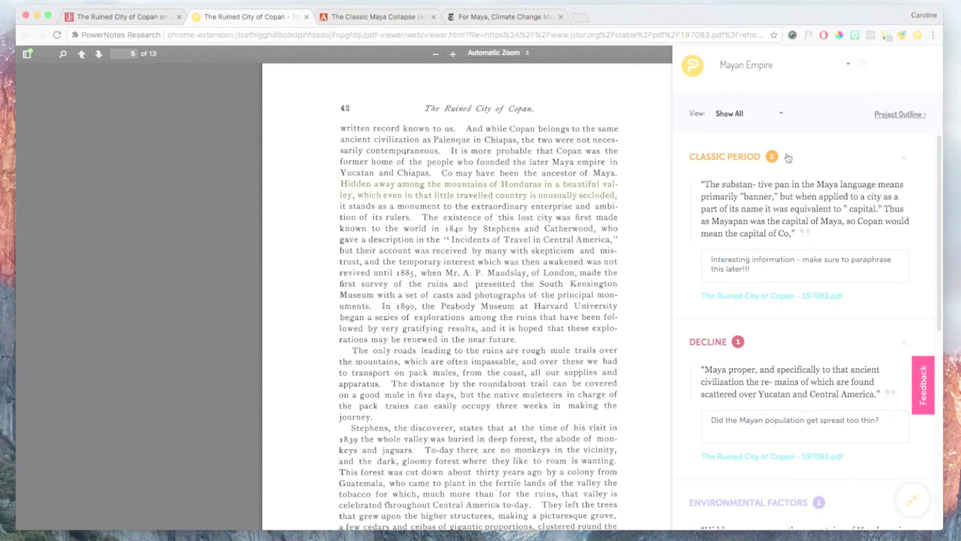
left_click(783, 158)
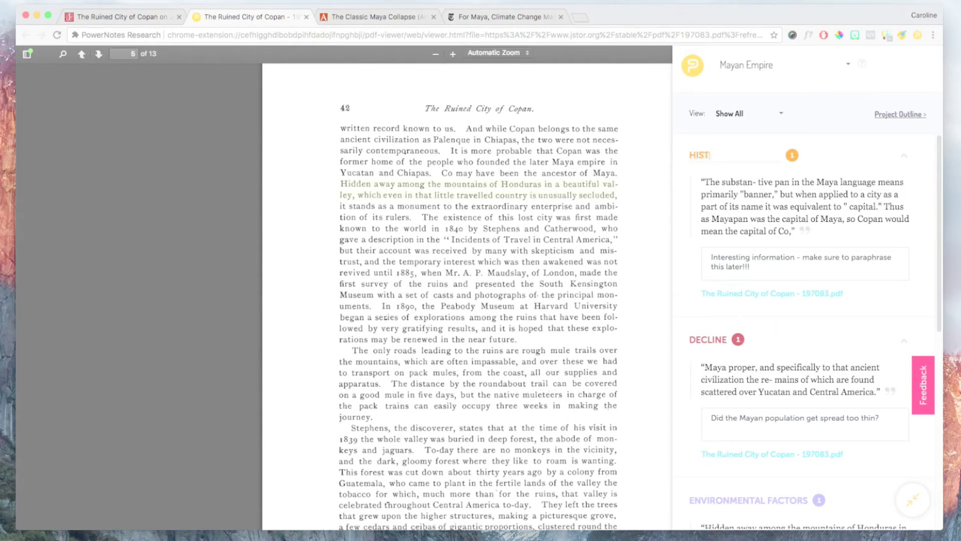
type("ORY")
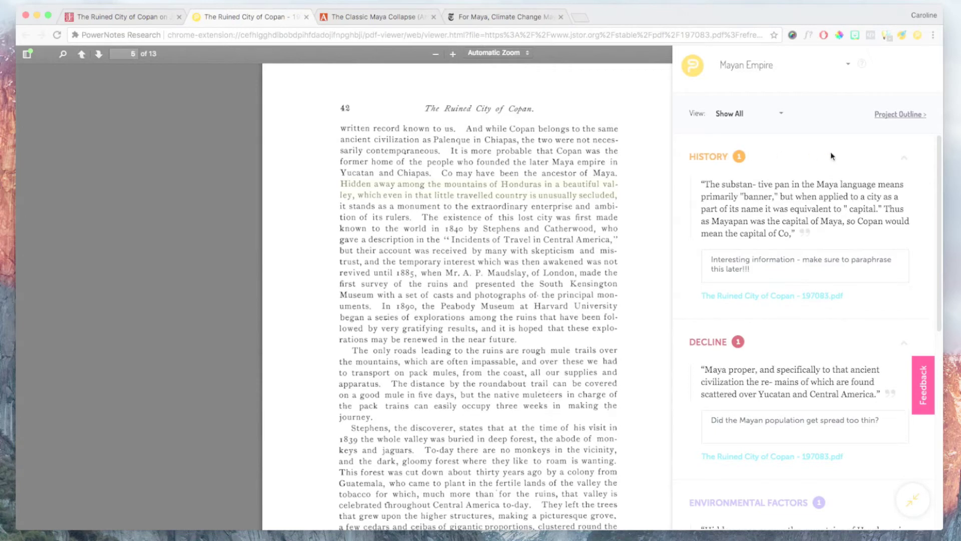
scroll(821, 206, "down", 2)
scroll(821, 207, "down", 2)
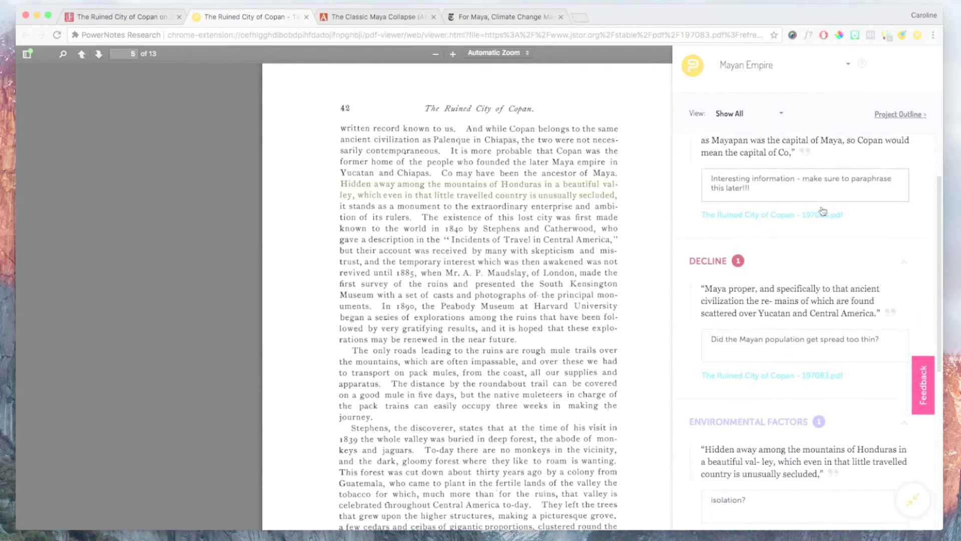
scroll(822, 210, "up", 4)
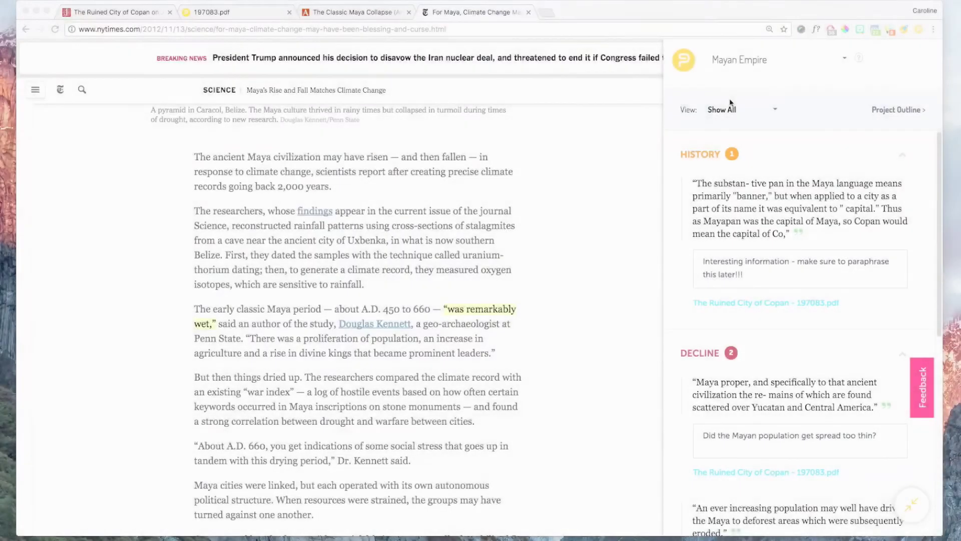
- Check the project list, collapse the notes sidebar, and move its launcher beside the headline
left_click(845, 60)
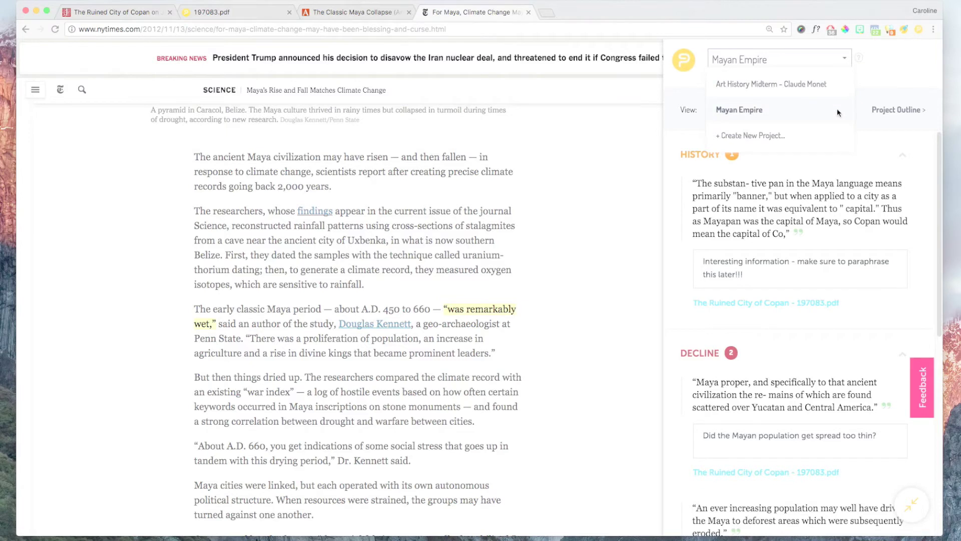
left_click(881, 91)
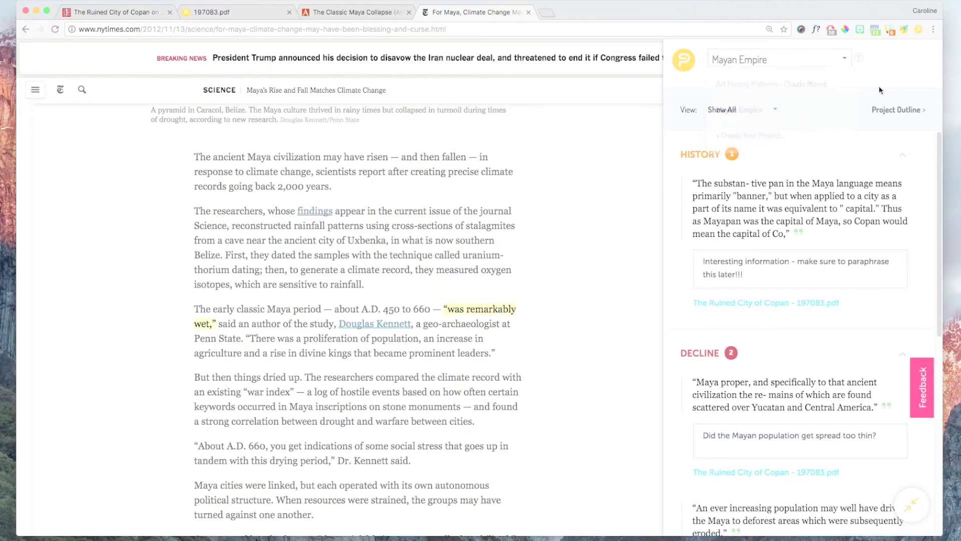
left_click(911, 504)
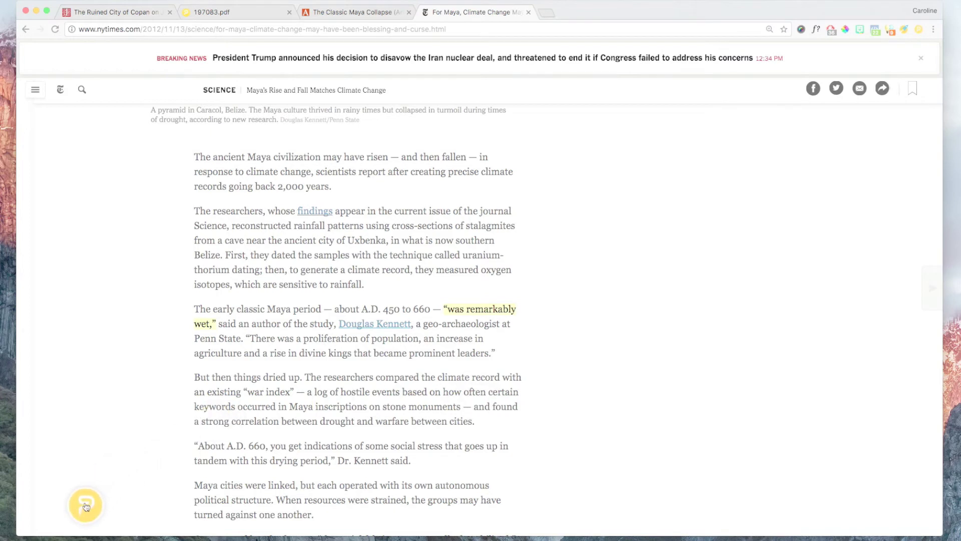
scroll(303, 449, "up", 2)
scroll(303, 448, "up", 10)
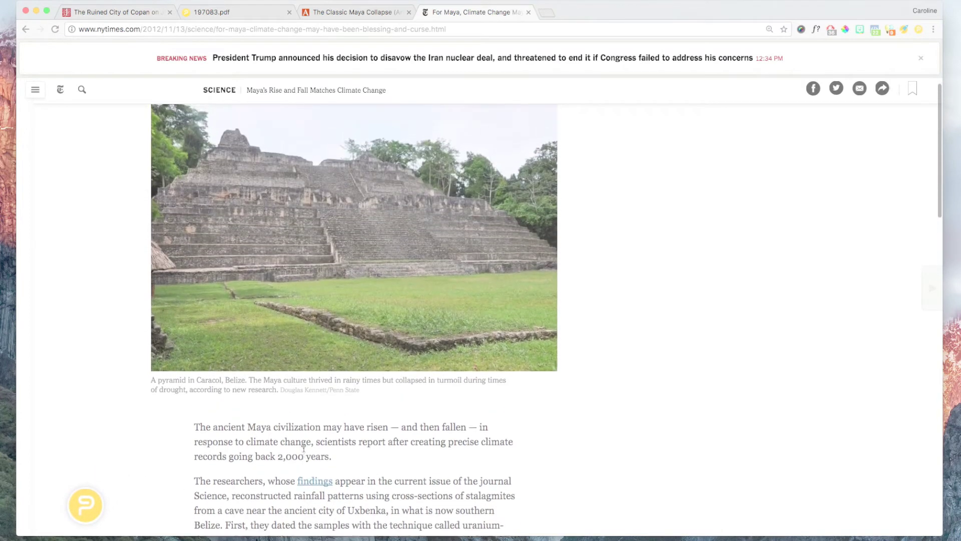
left_click_drag(85, 504, 878, 142)
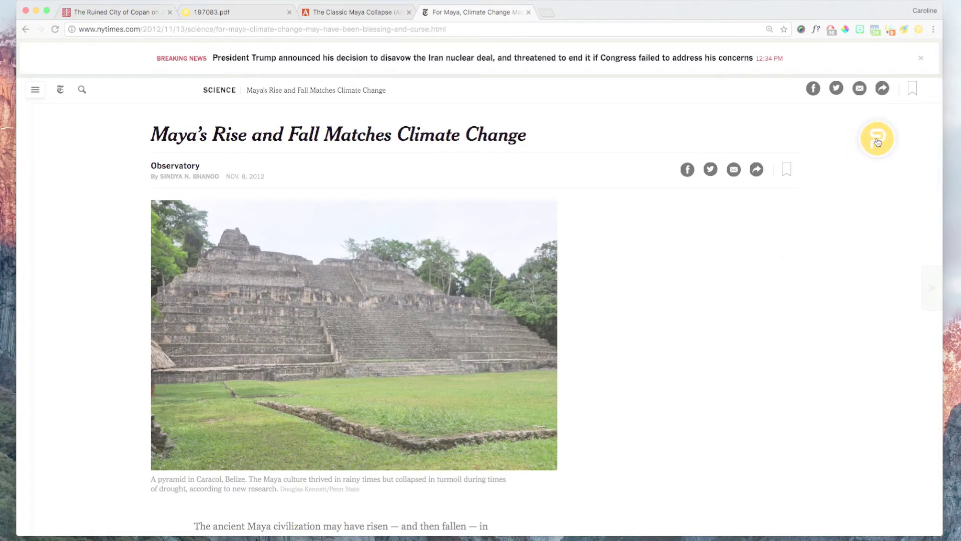
left_click(877, 140)
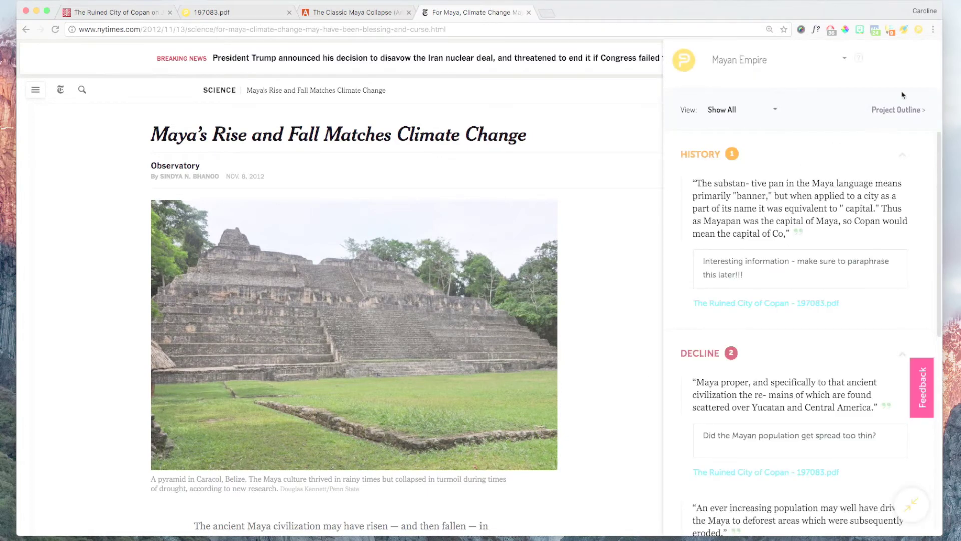
- Enable PowerNotes on the New York Times Maya climate-change article and open its notes panel
left_click(918, 30)
left_click(902, 125)
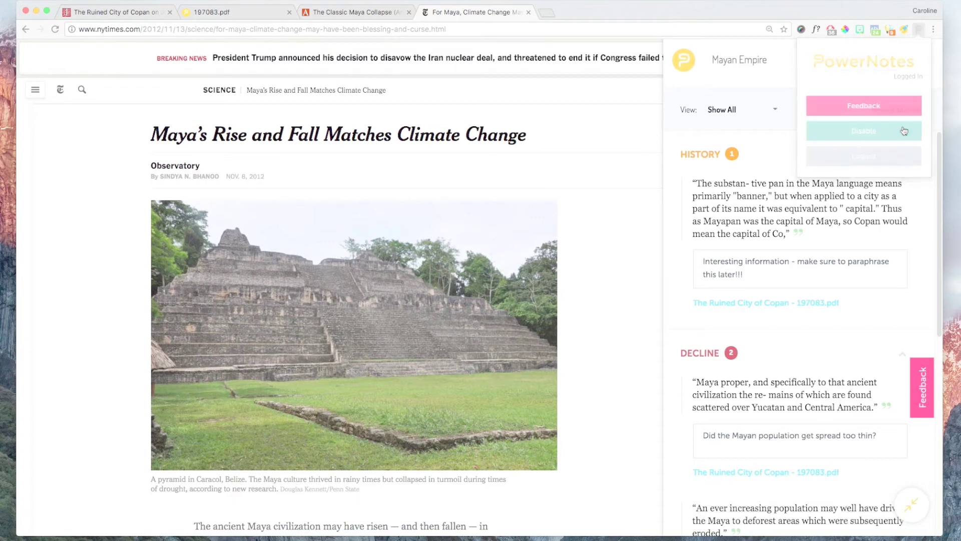
left_click(917, 30)
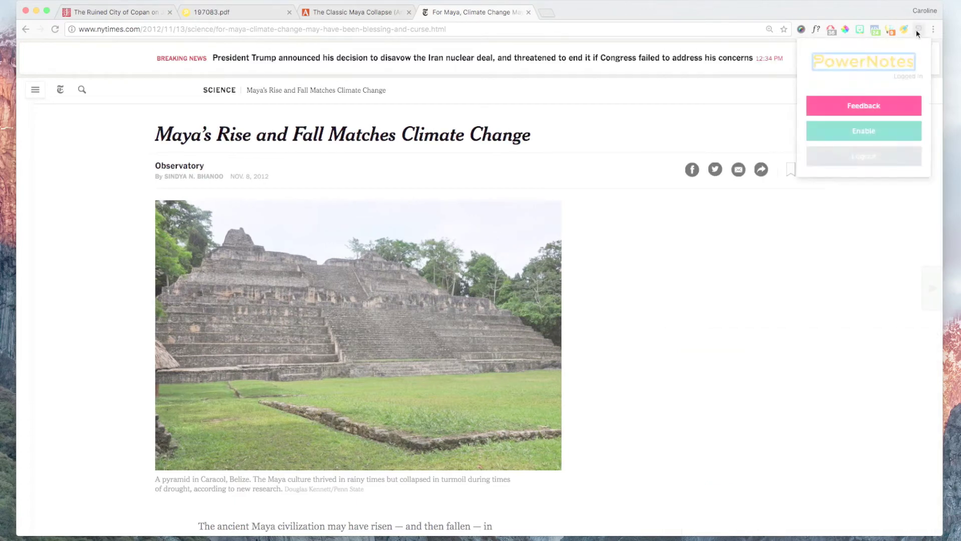
left_click(901, 131)
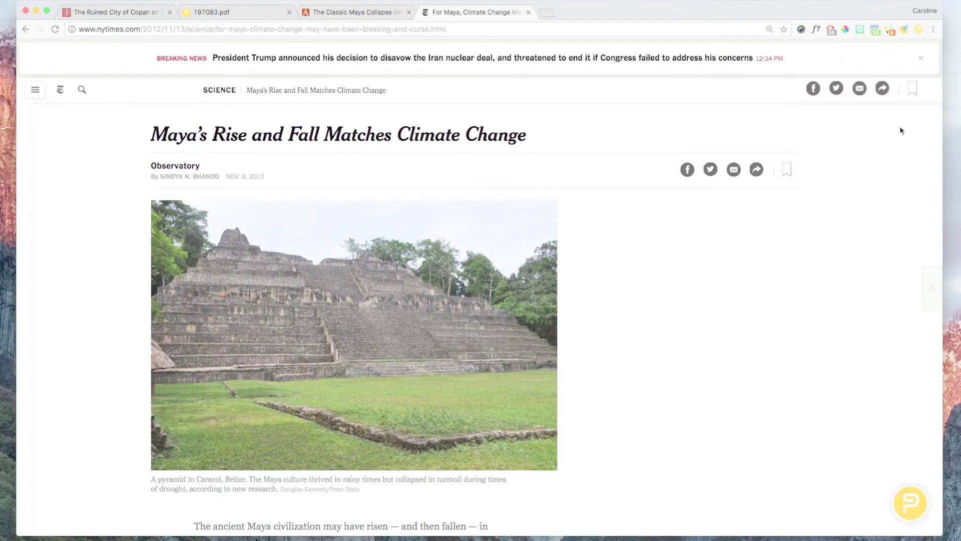
left_click(911, 498)
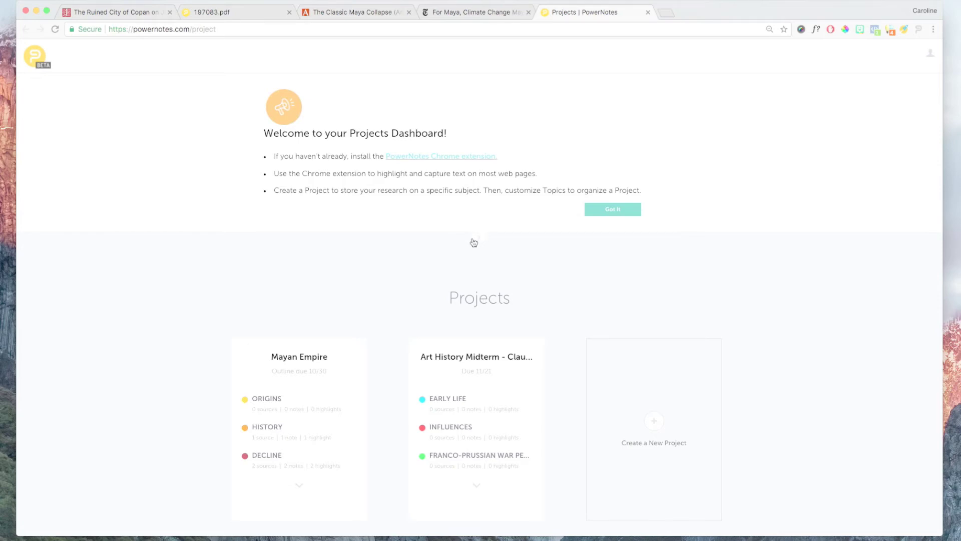
- Scroll the PowerNotes page while the Mayan Empire project's outline loads
scroll(473, 242, "down", 4)
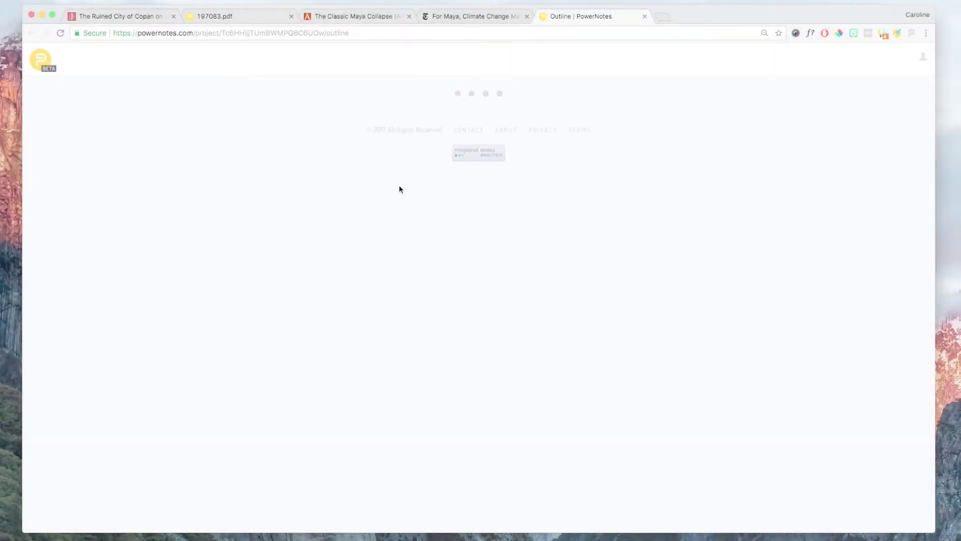
- Retitle the project 'Collapse of the Mayan Empire' and change the subtitle to 'paper due 11.21'
scroll(384, 310, "down", 5)
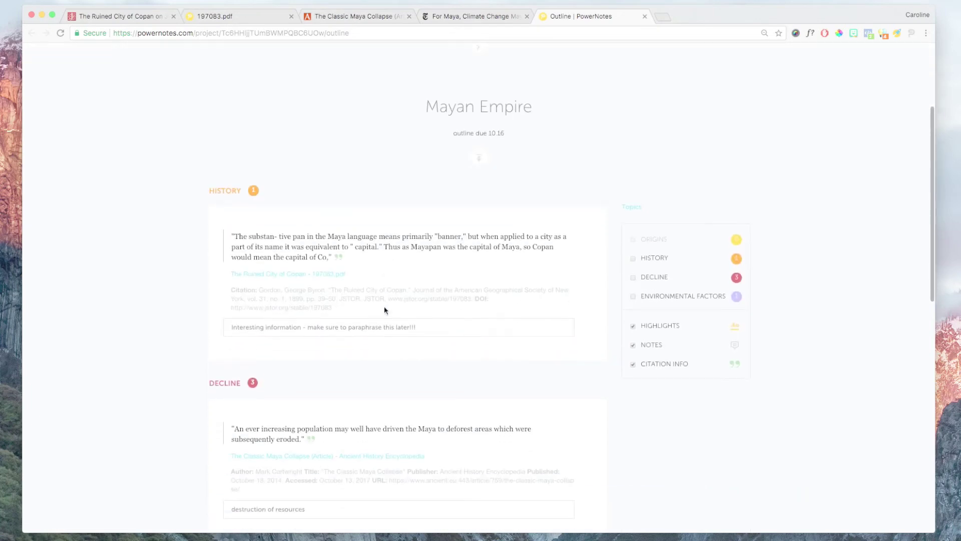
scroll(386, 310, "up", 3)
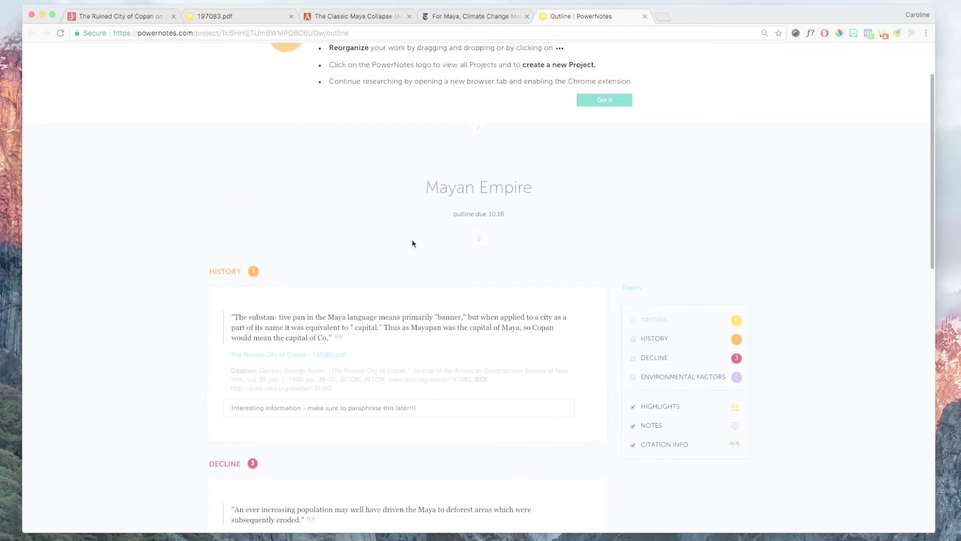
triple_click(483, 187)
type("Collap")
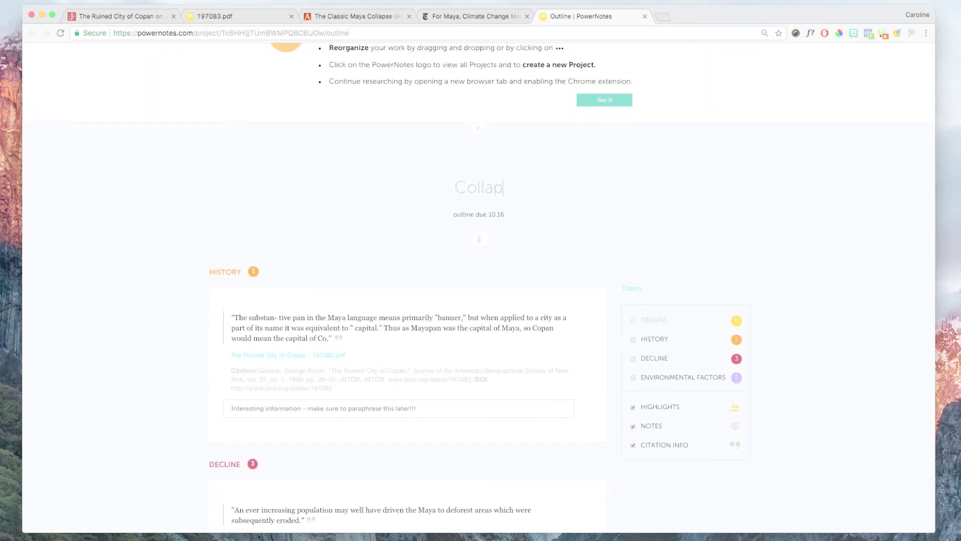
type("se of the Mayan Empire")
triple_click(485, 213)
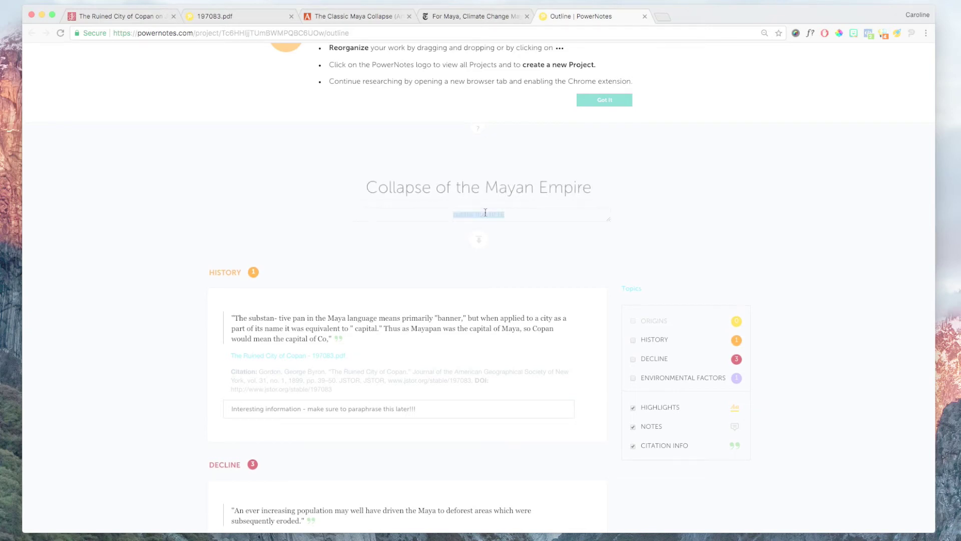
key("BackSpace")
left_click(380, 249)
- Replace the HISTORY note with a paraphrase describing Copan and Mayapan as capital cities
scroll(375, 247, "down", 3)
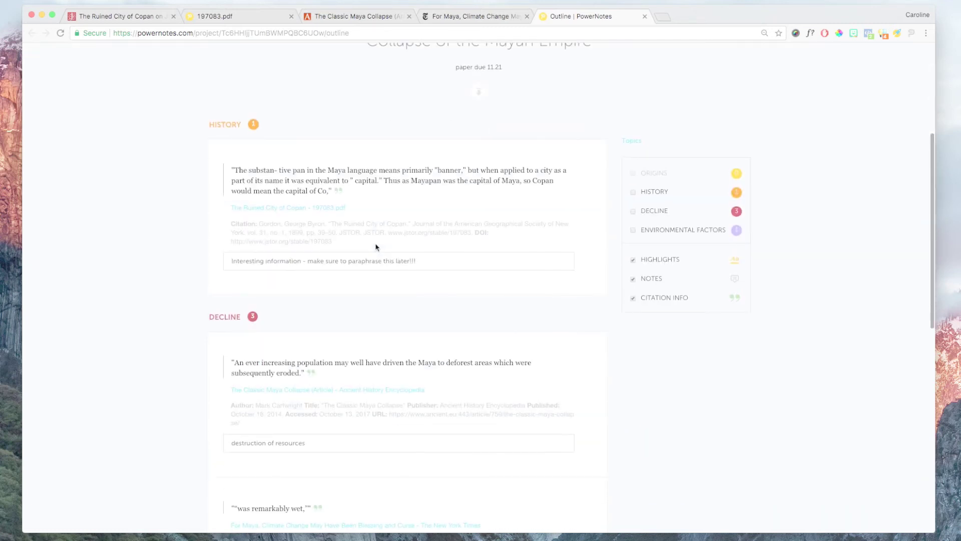
left_click(333, 264)
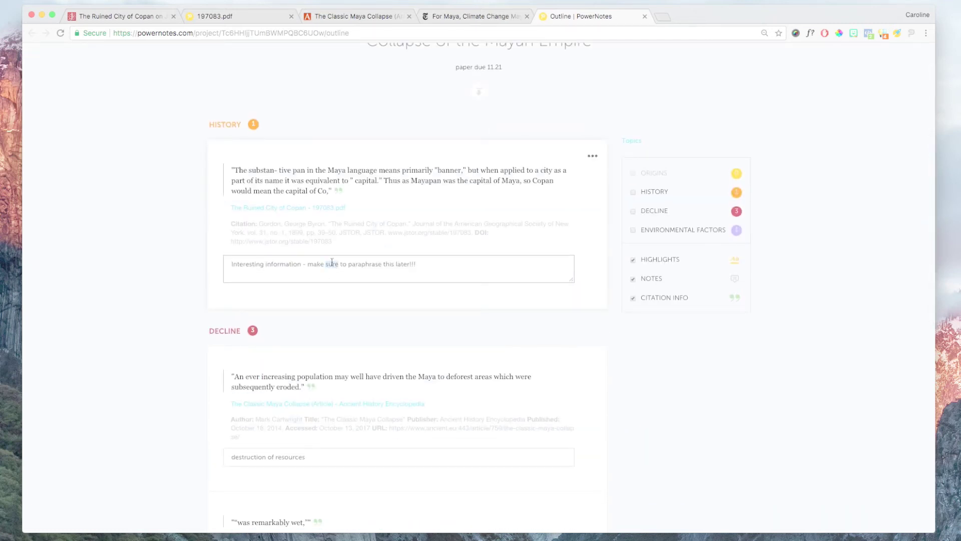
triple_click(332, 264)
key("BackSpace")
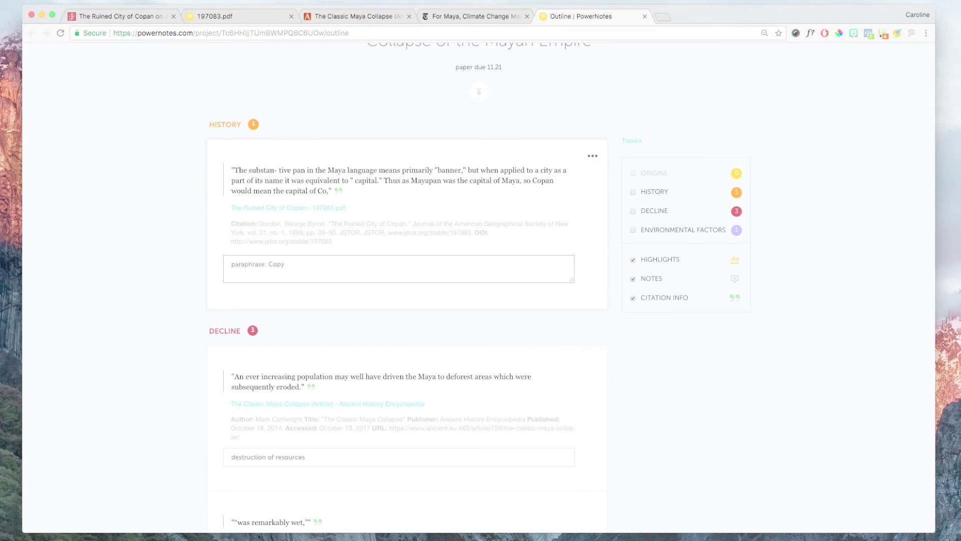
type("paraphrase: Copan and Mayapan are thought to be capital cities as \"pan\" translates to banner, signifying importance.")
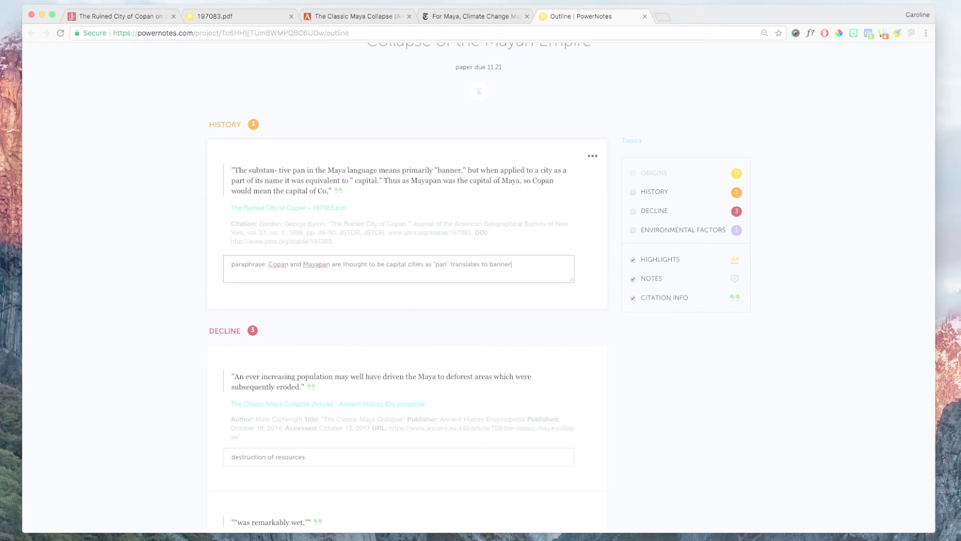
left_click(633, 145)
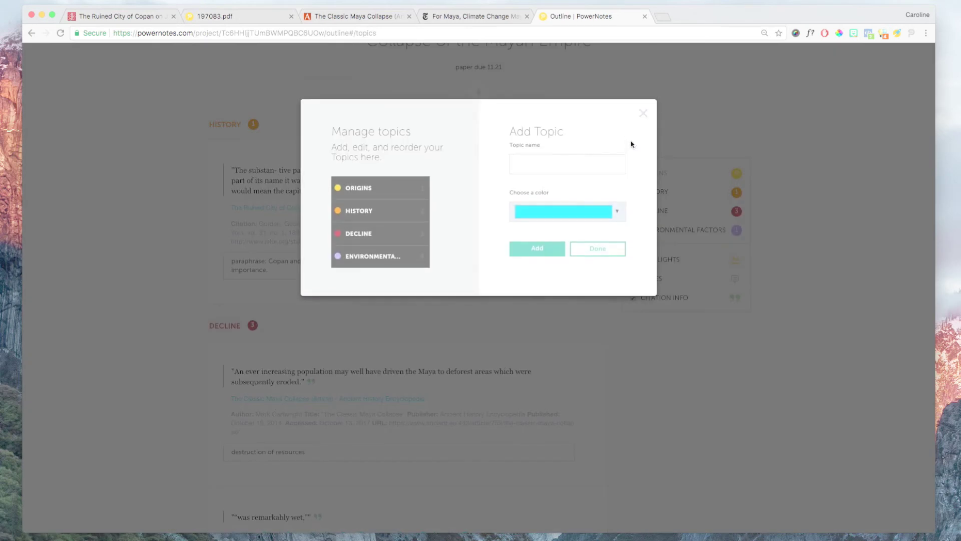
- In Manage topics, rename Decline to Collapse and drag Environmental Factors above it
left_click(381, 235)
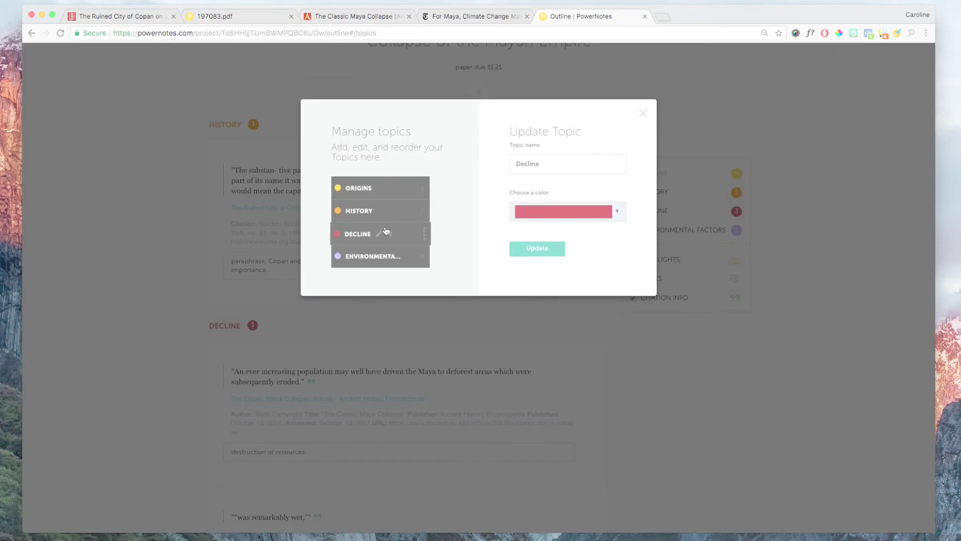
double_click(533, 161)
type("Collapse")
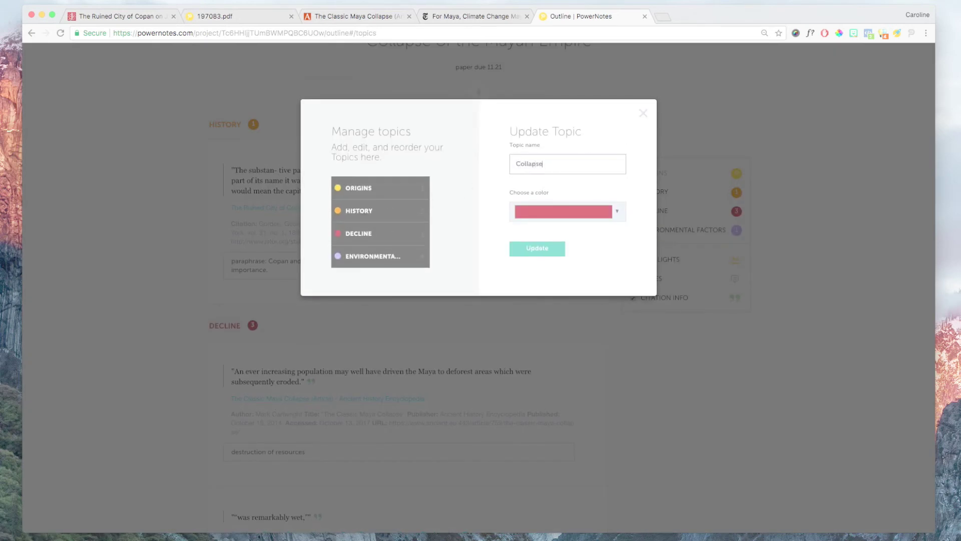
left_click(533, 249)
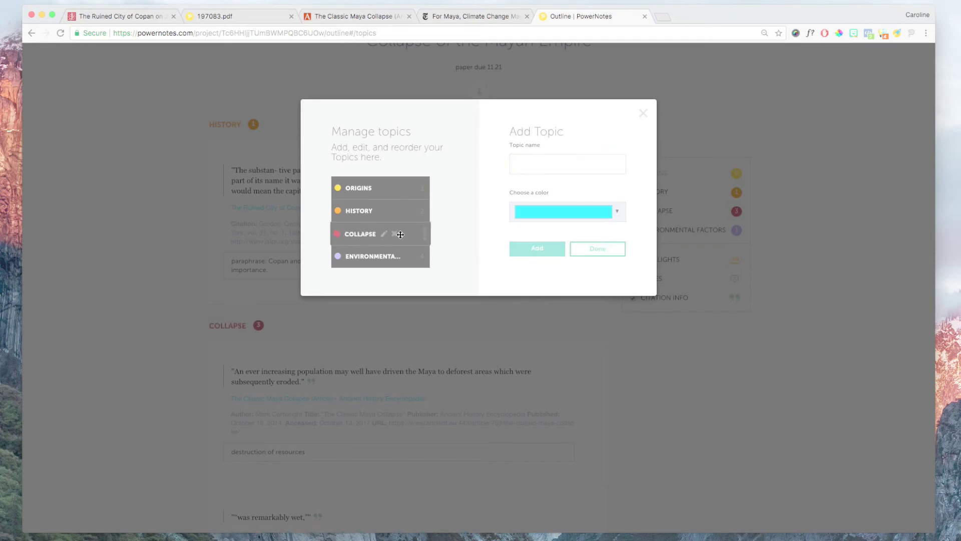
left_click_drag(398, 257, 401, 225)
left_click(597, 248)
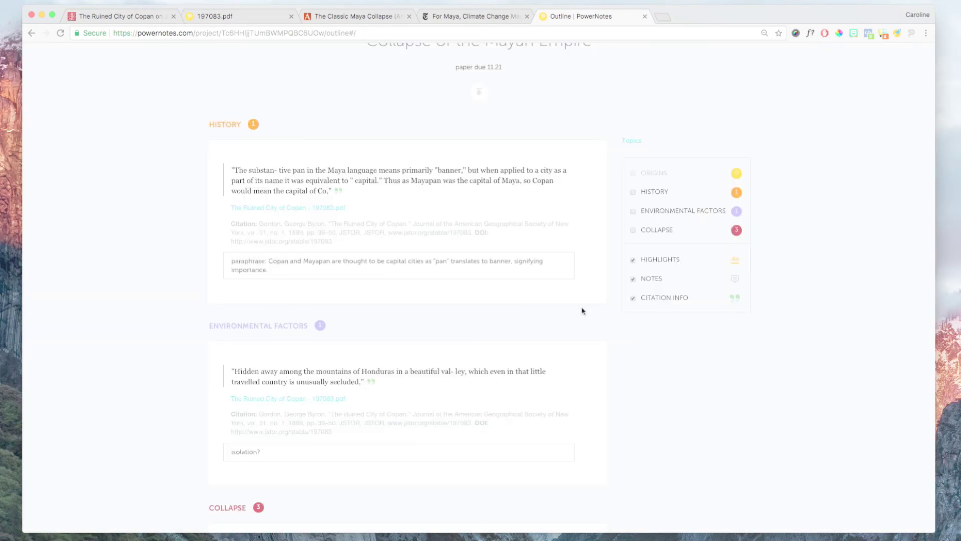
- Move the 'remarkably wet' drought quote to Environmental Factors and drag the 'Maya proper' card into place
scroll(581, 309, "down", 5)
scroll(582, 310, "down", 2)
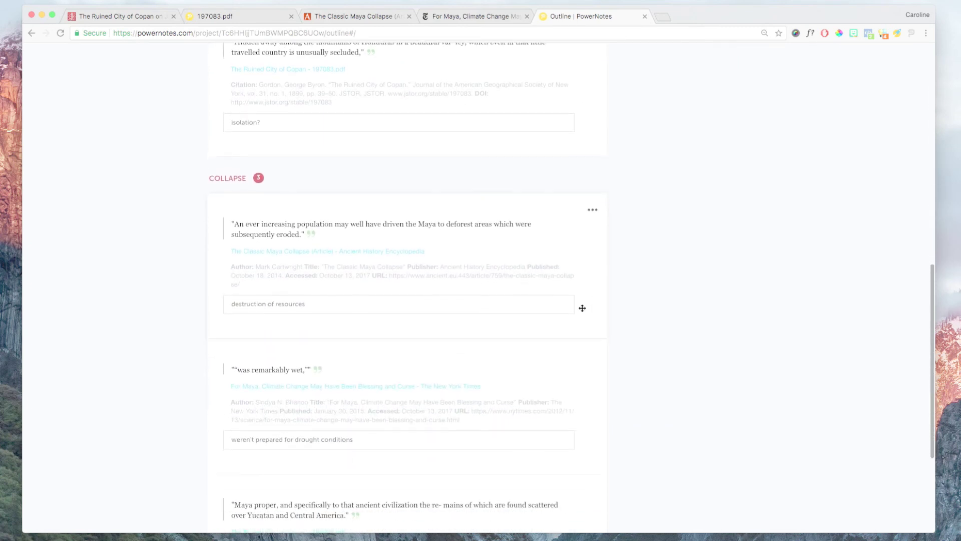
left_click(596, 358)
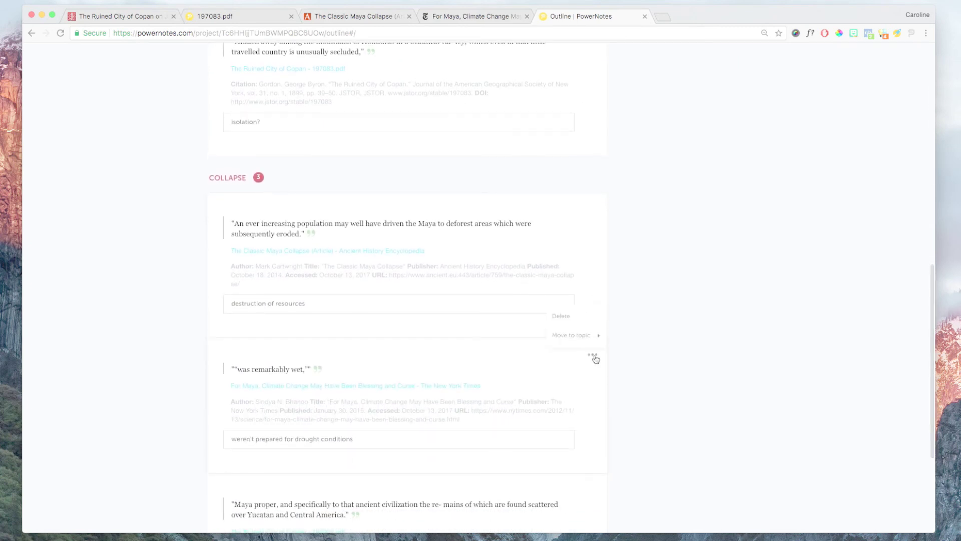
mouse_move(583, 333)
left_click(633, 372)
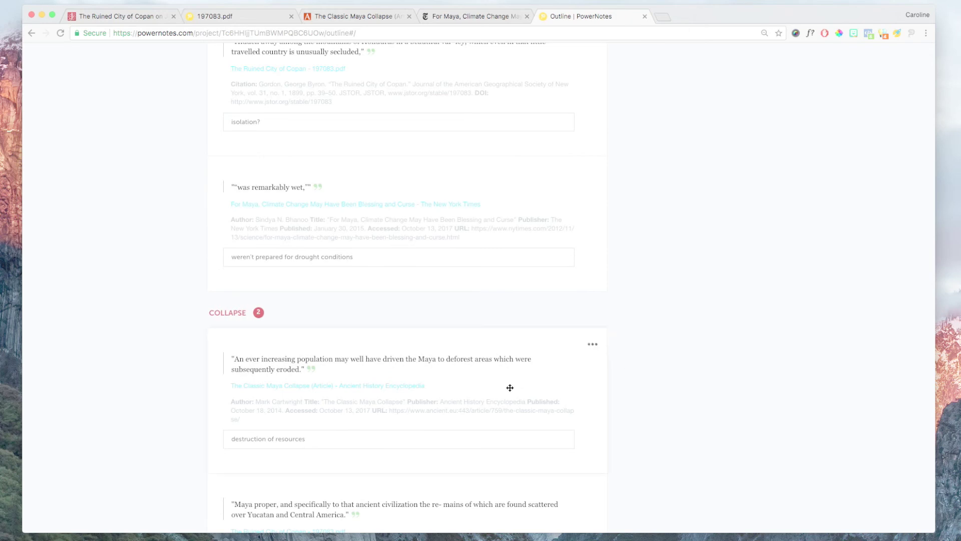
scroll(509, 387, "down", 3)
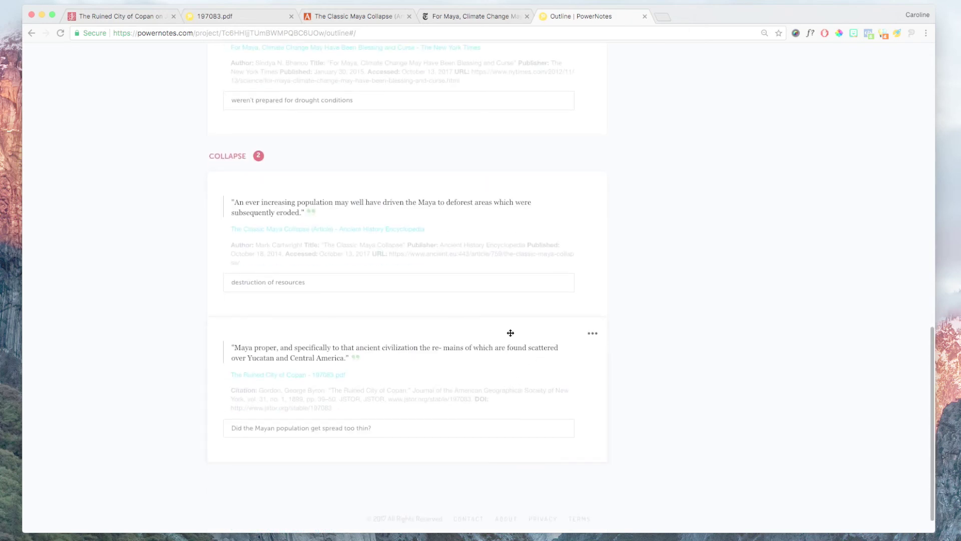
left_click_drag(510, 332, 505, 251)
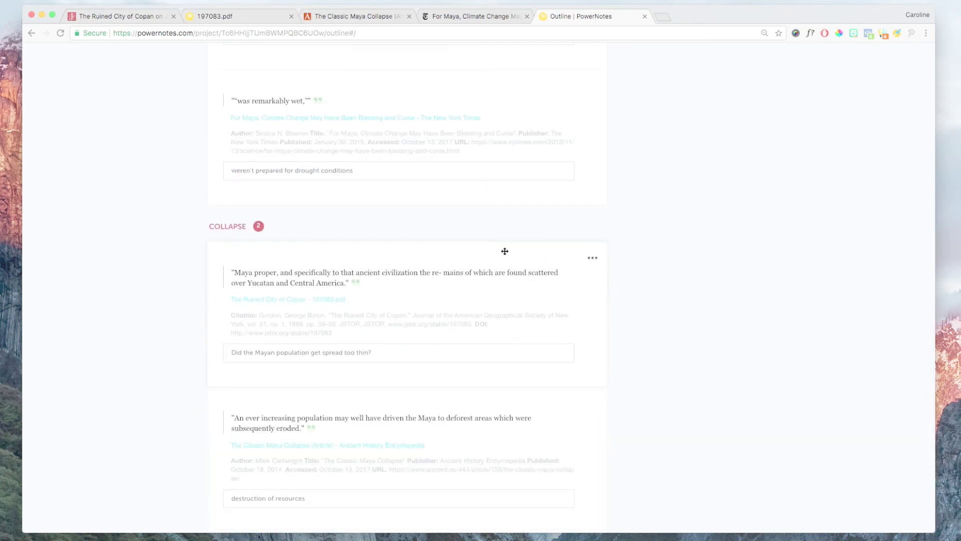
scroll(504, 250, "up", 4)
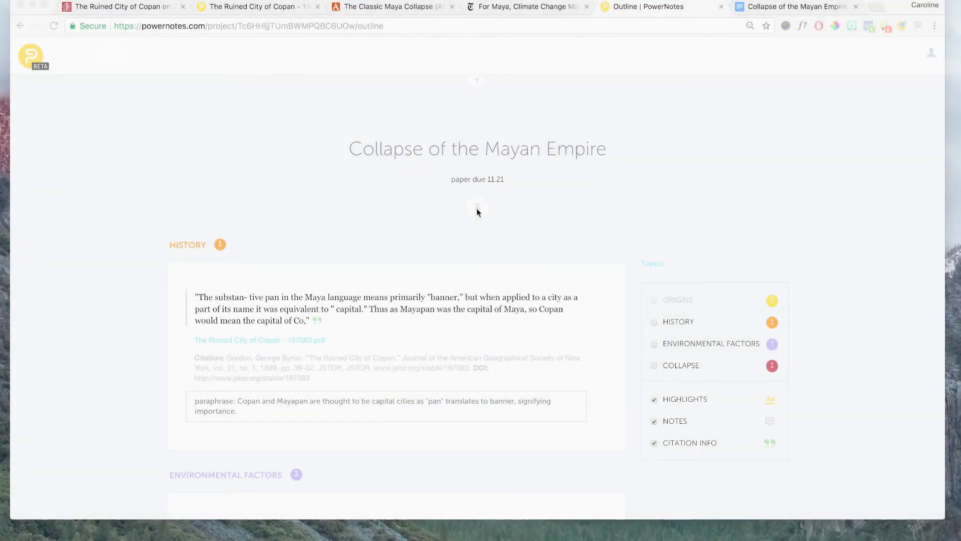
- Download the outline as a Word (.doc) file and view it in the Google Docs tab
left_click(476, 209)
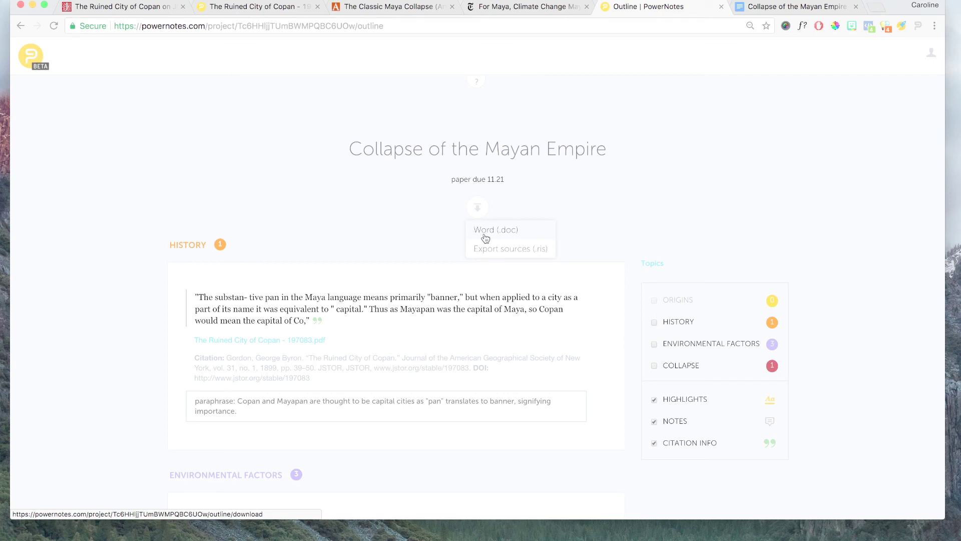
left_click(484, 233)
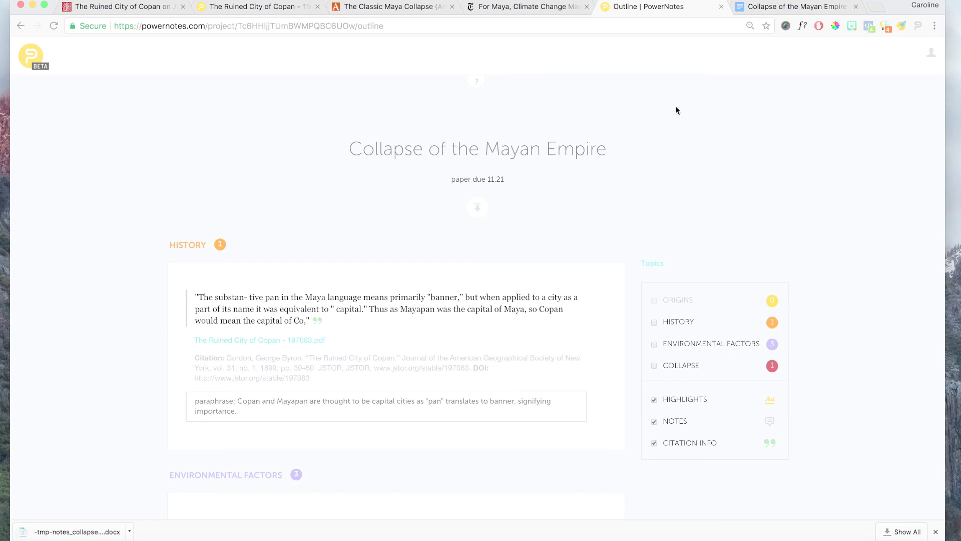
left_click(771, 7)
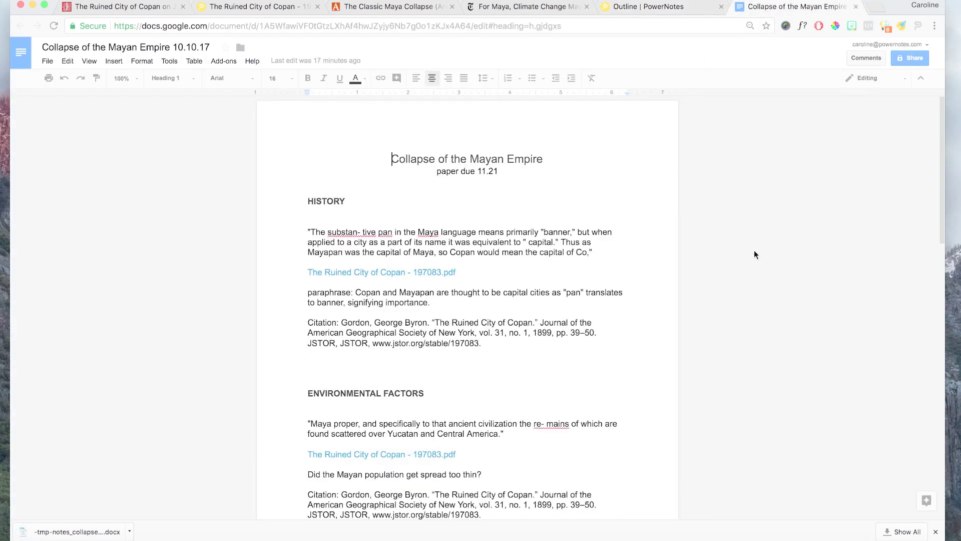
scroll(754, 254, "down", 3)
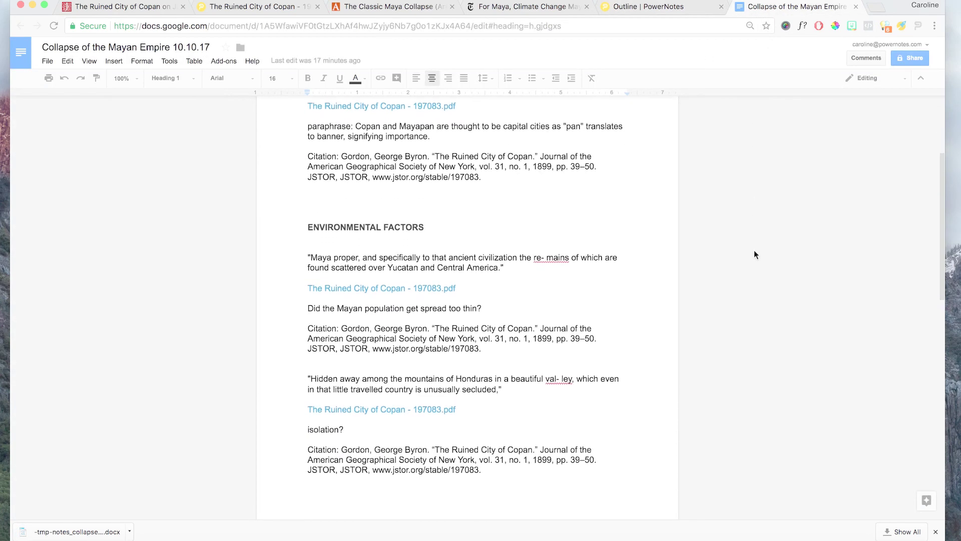
scroll(754, 254, "down", 5)
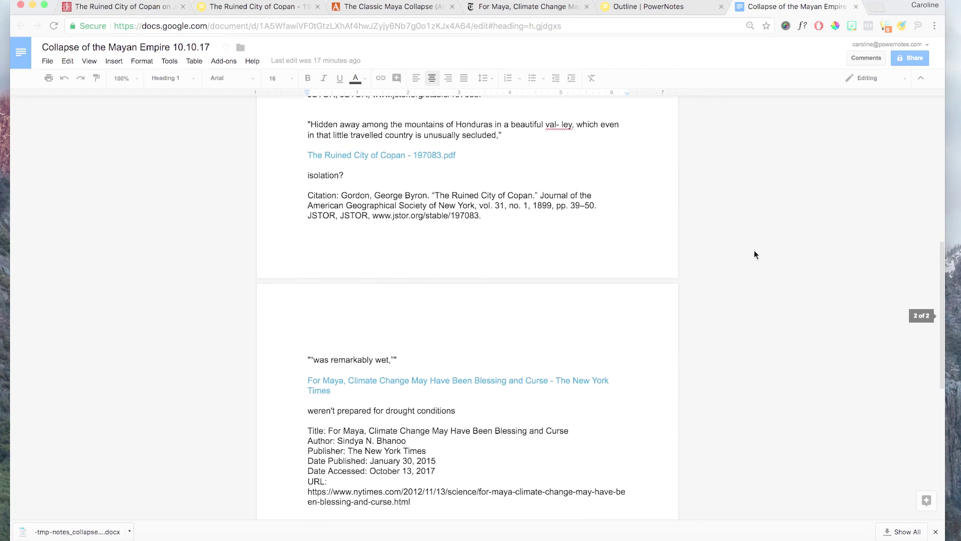
scroll(754, 254, "down", 6)
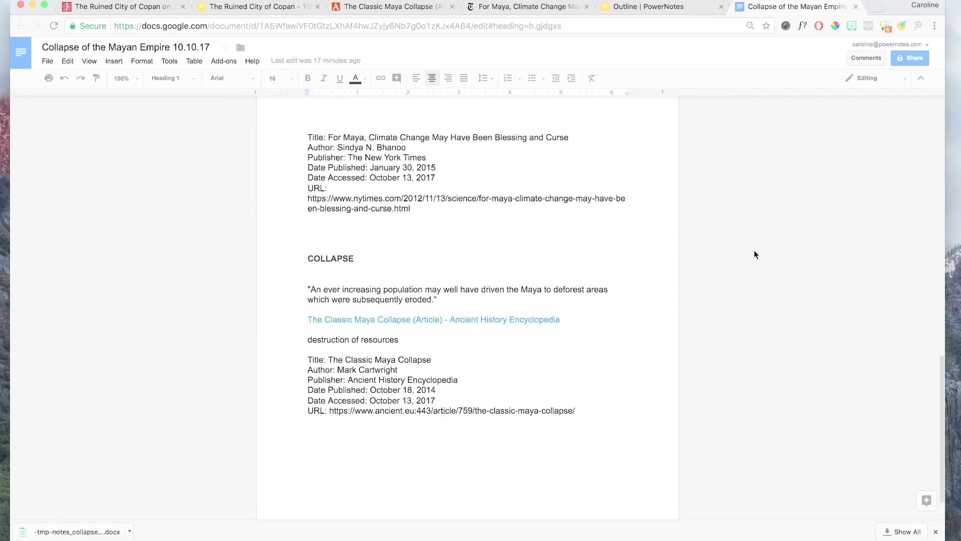
key("super+Up")
- Return to the Collapse of the Mayan Empire outline tab and reopen its export menu
left_click(669, 10)
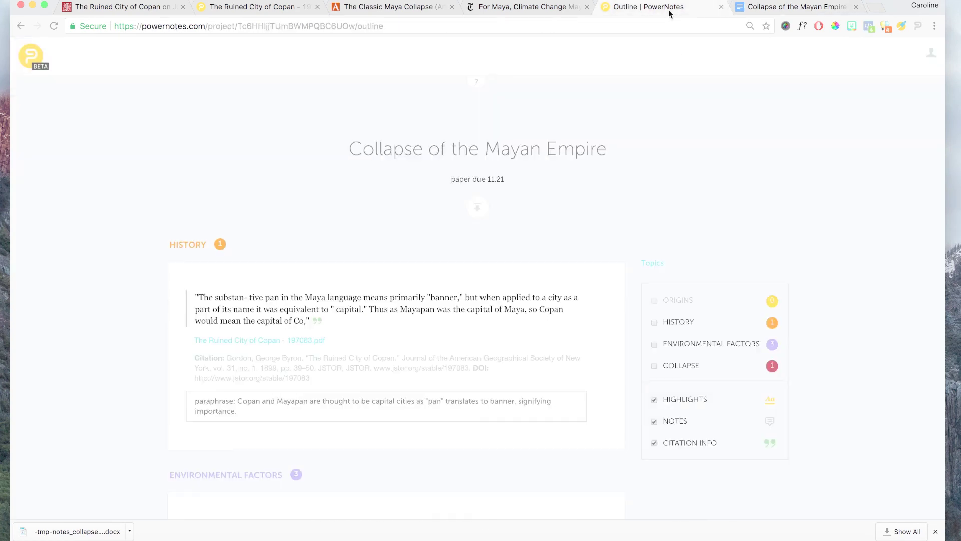
left_click(477, 206)
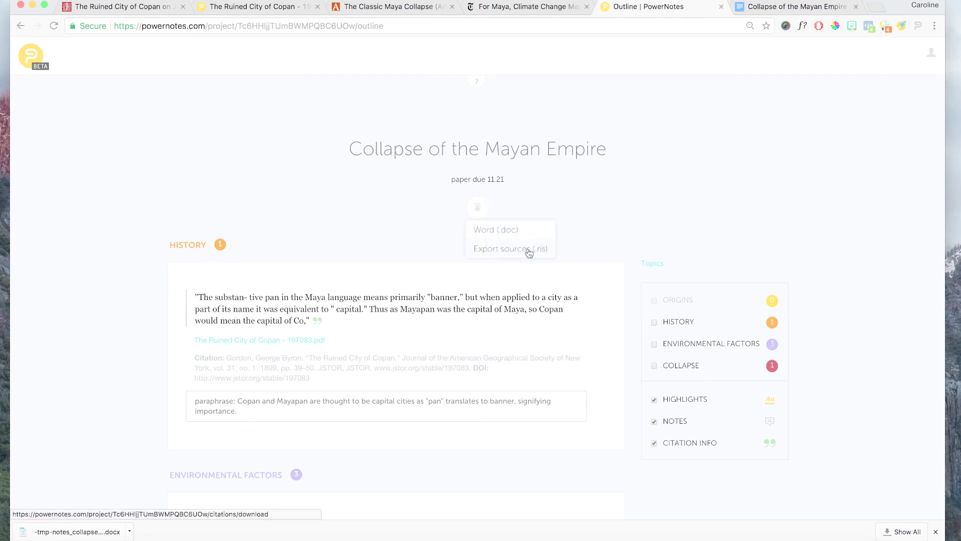